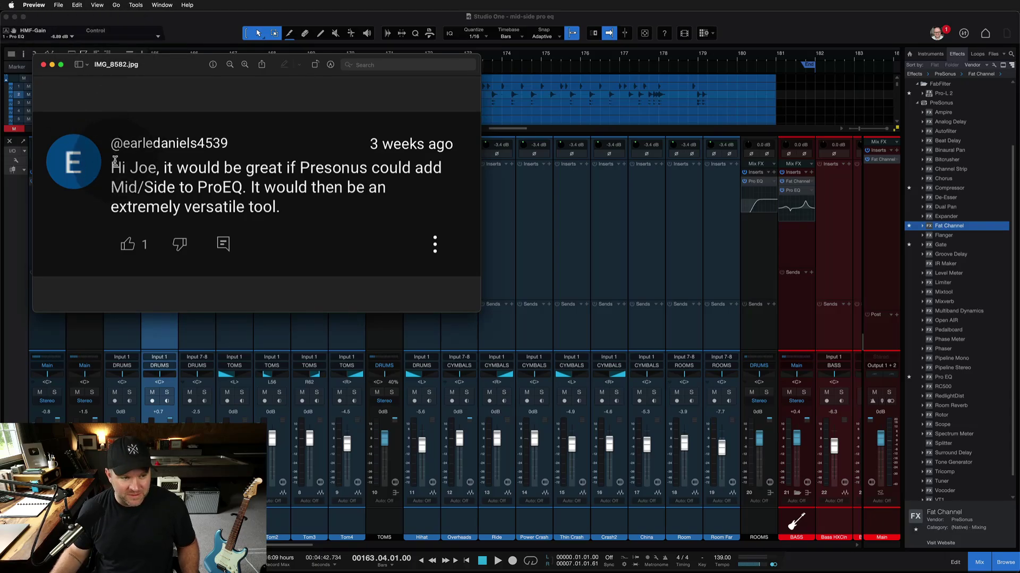
Highlight the viewer's comment text in Preview, ending with its closing sentence about Mid/Side in ProEQ
drag(115, 161, 311, 200)
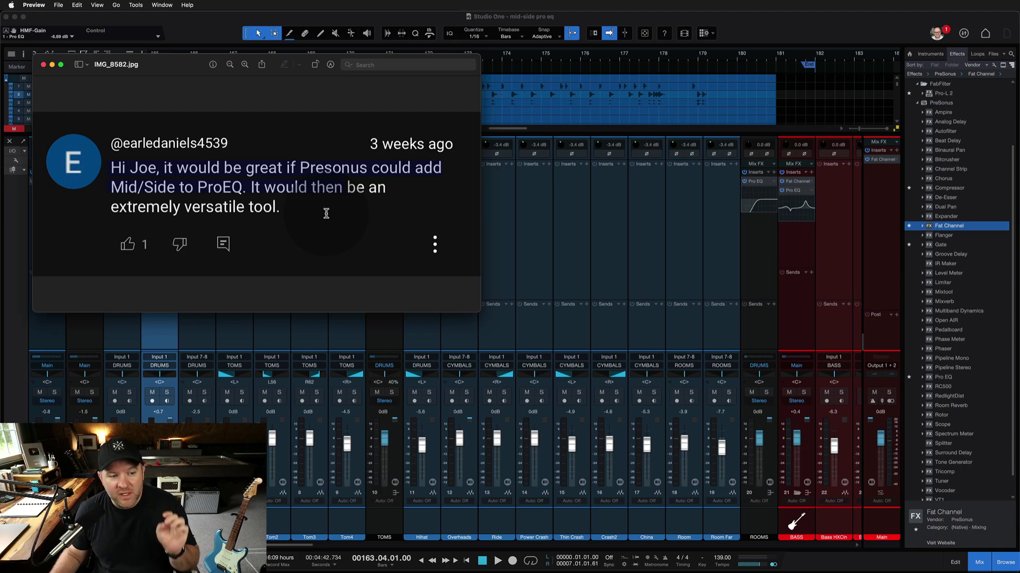
click(298, 209)
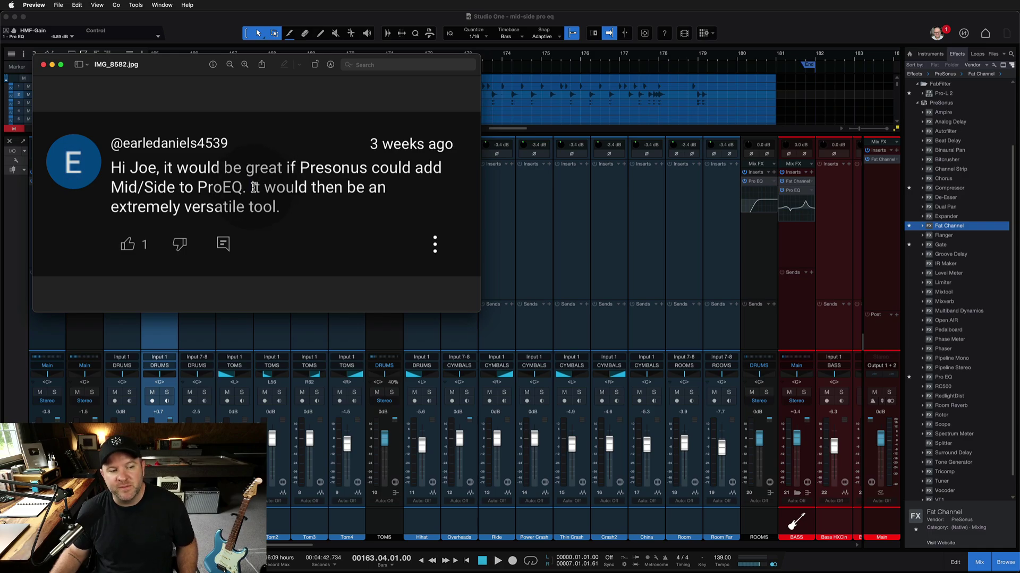
drag(251, 187, 292, 212)
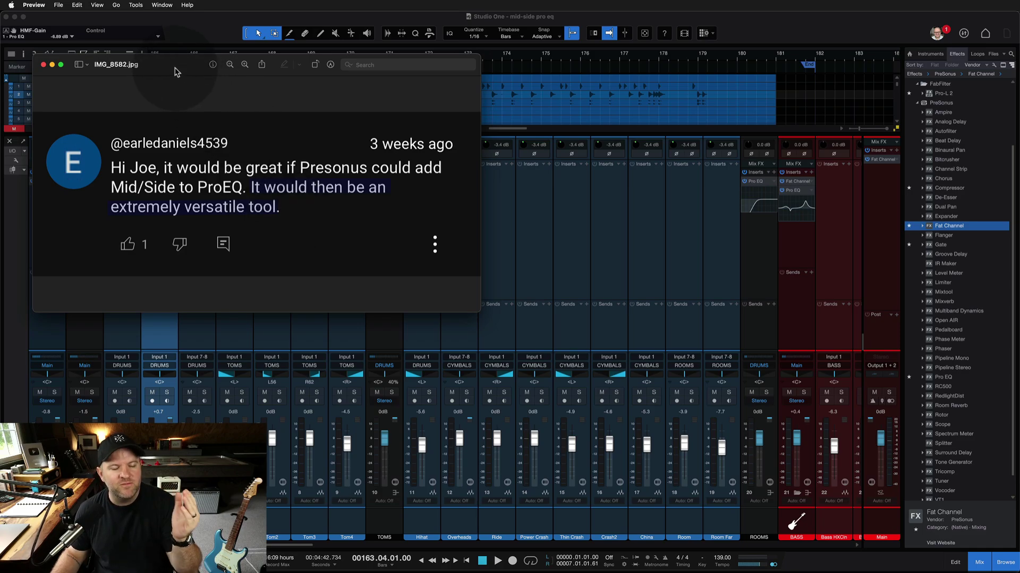
Reposition the comment image, then hide Preview to reveal Studio One's mixer
drag(177, 72, 255, 114)
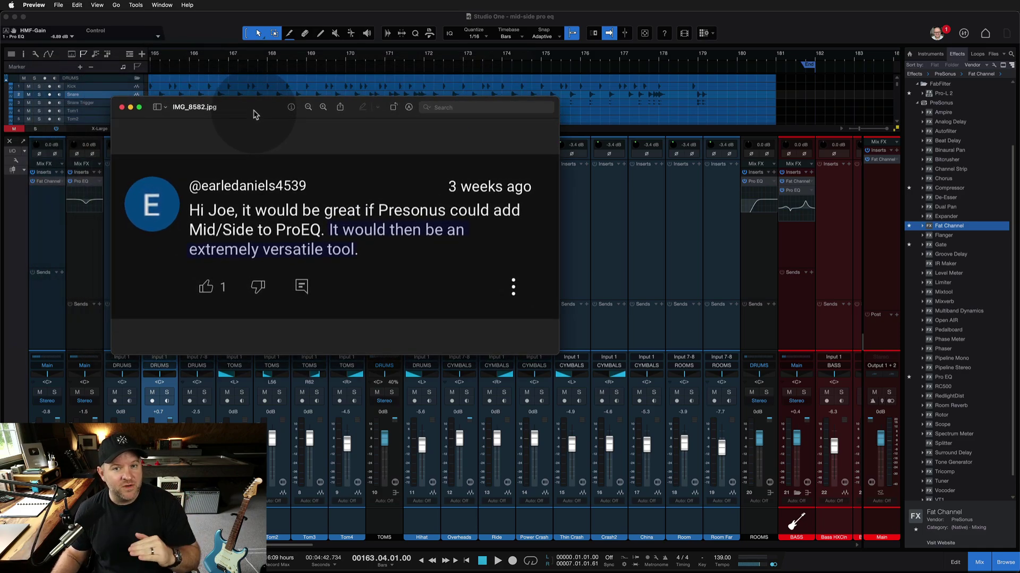
drag(256, 115, 205, 90)
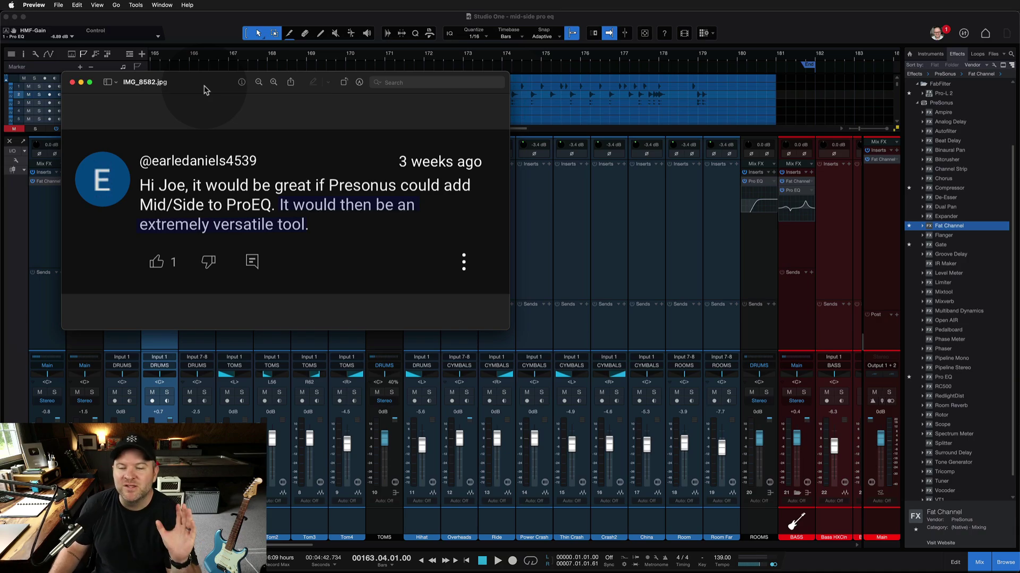
drag(206, 91, 206, 91)
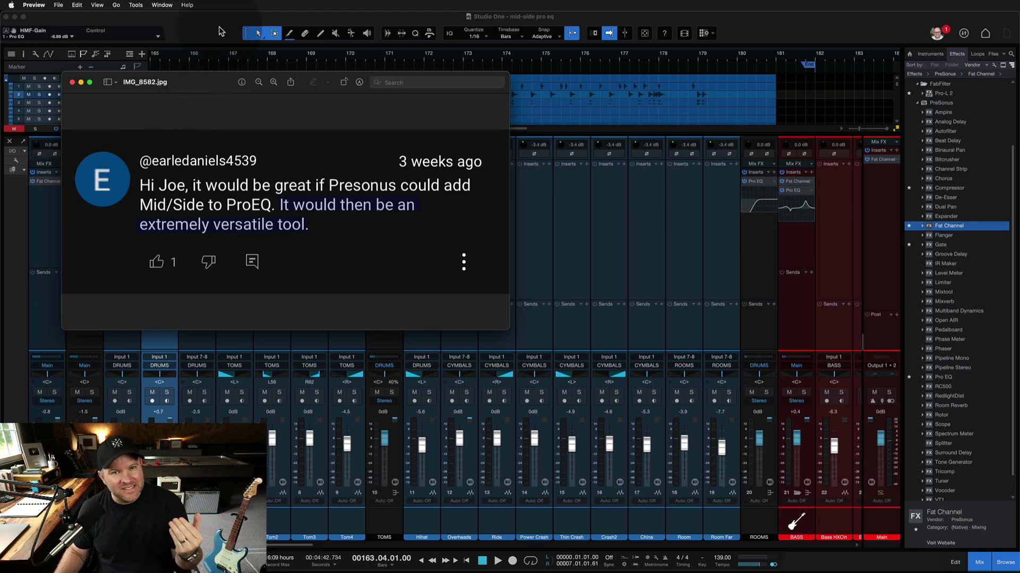
key(super+Tab)
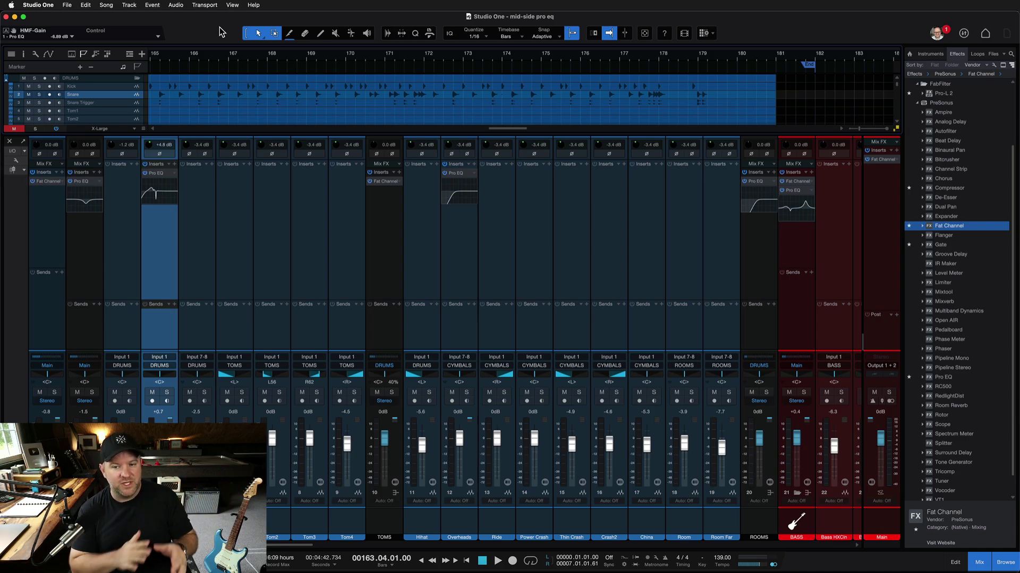
Select the Main output channel and briefly play and stop the 'mid-side pro eq' song
click(892, 193)
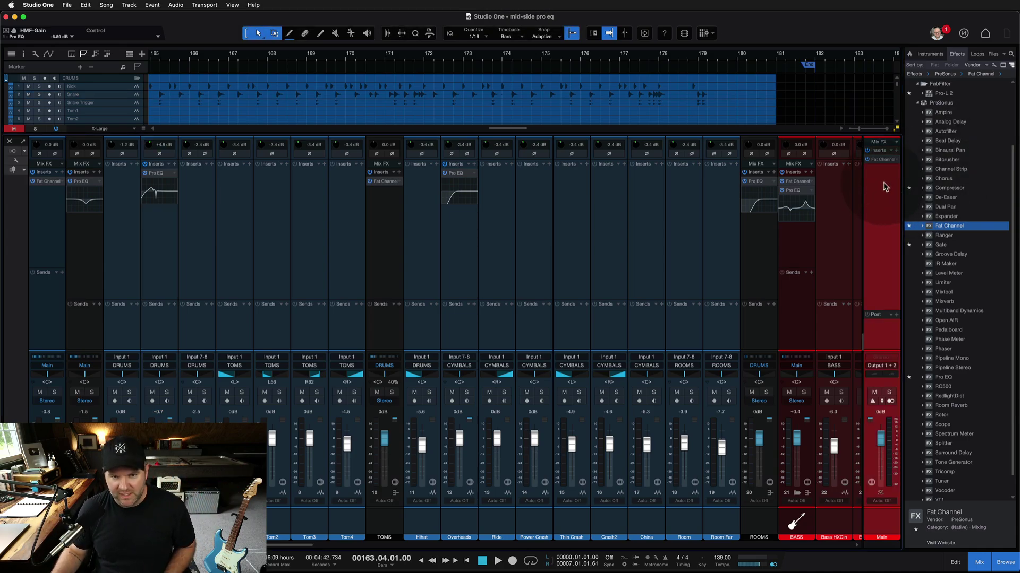
scroll(380, 116, down, 3)
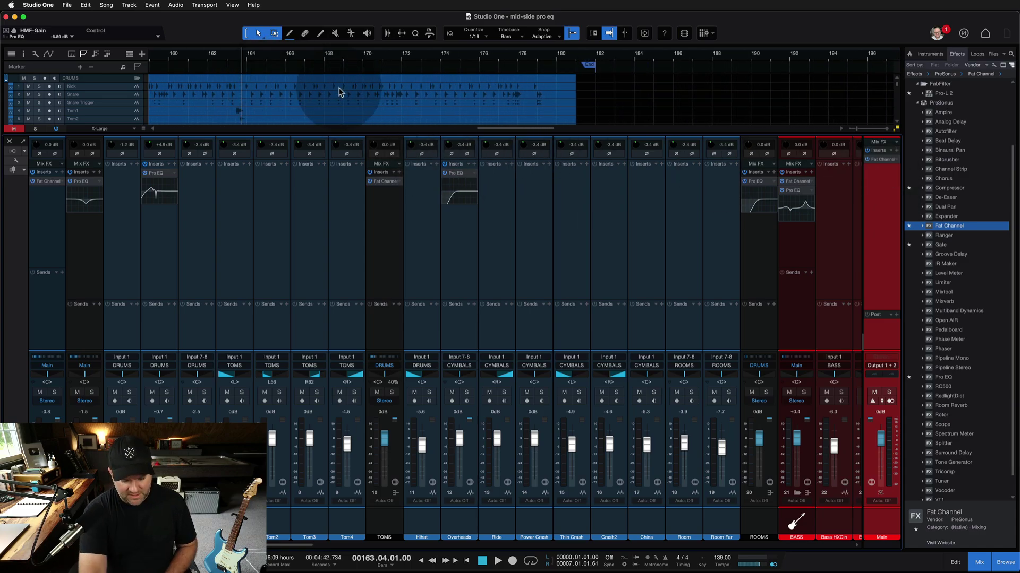
key(space)
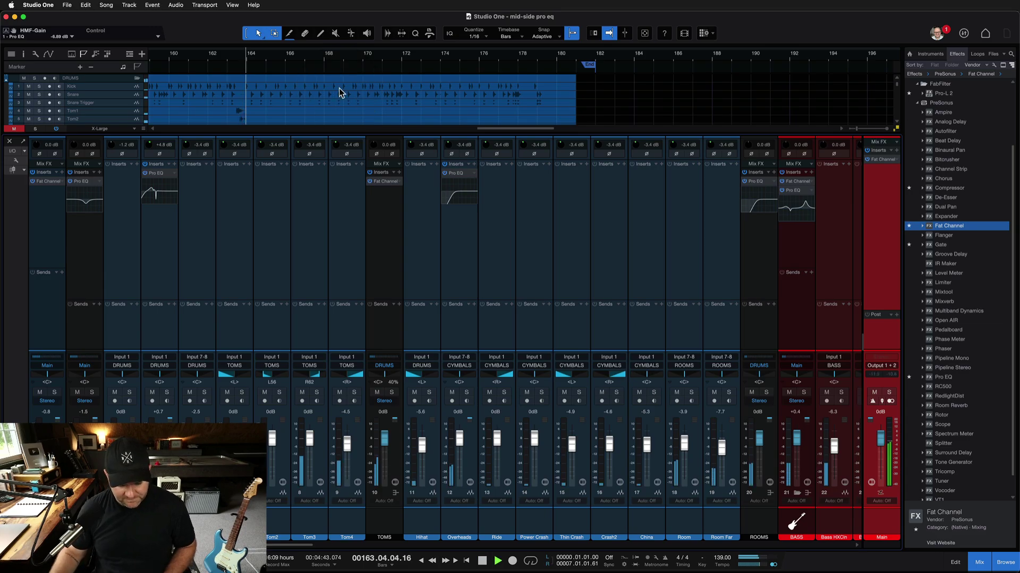
key(space)
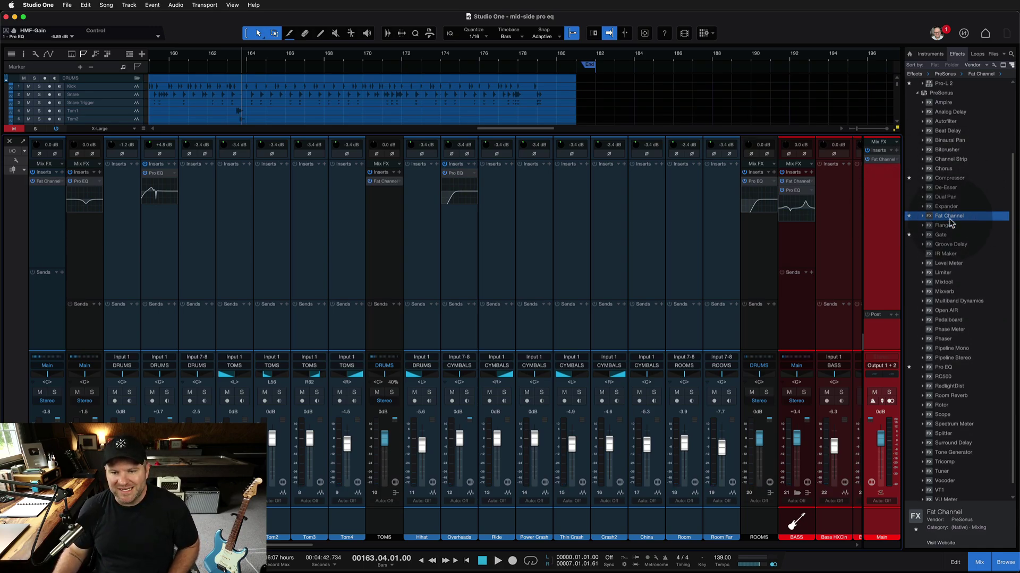
scroll(961, 319, down, 2)
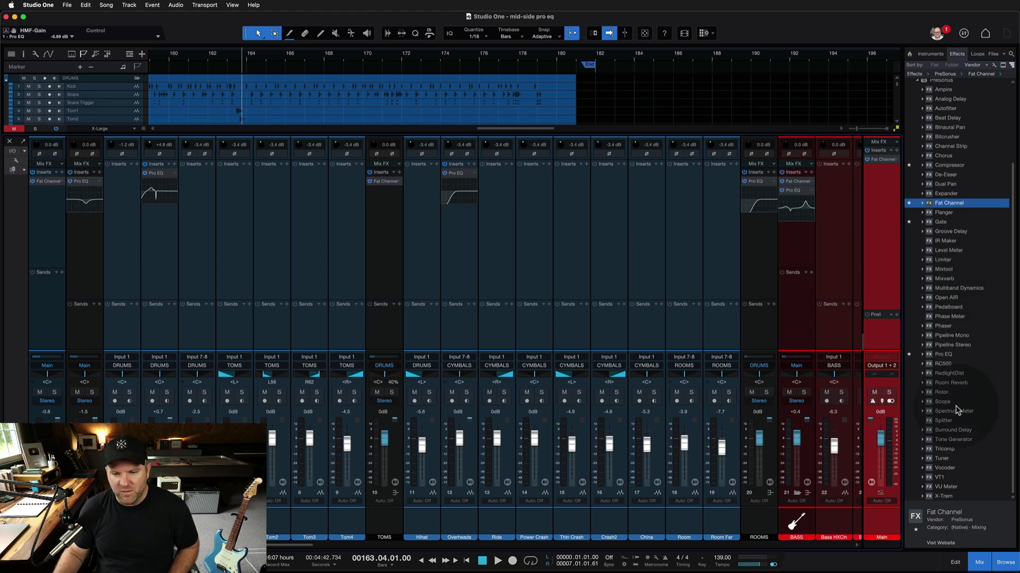
Add a Splitter to Main's inserts and place a Mixtool between Fat Channel and Splitter 1
drag(943, 421, 882, 180)
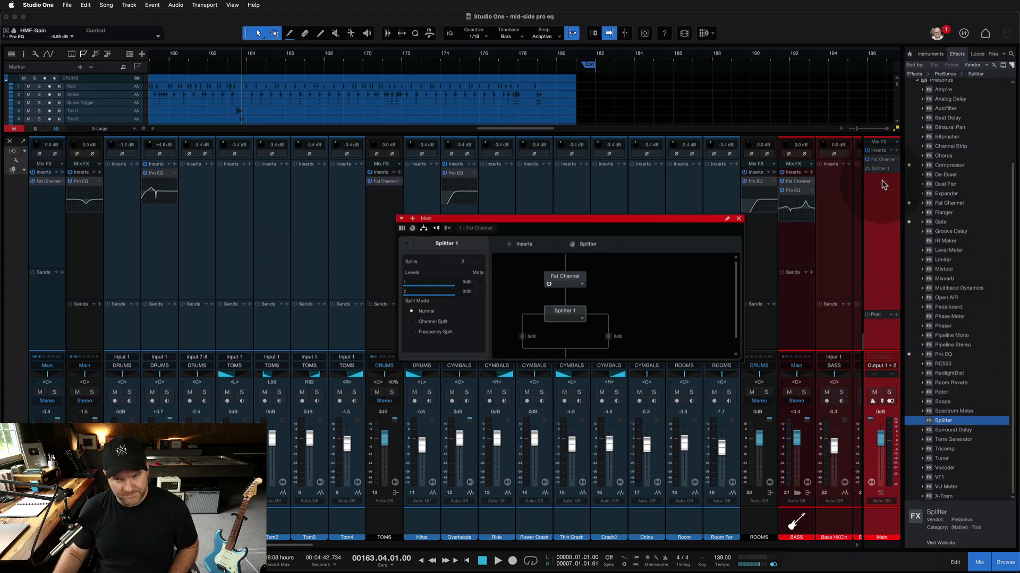
drag(530, 222, 417, 59)
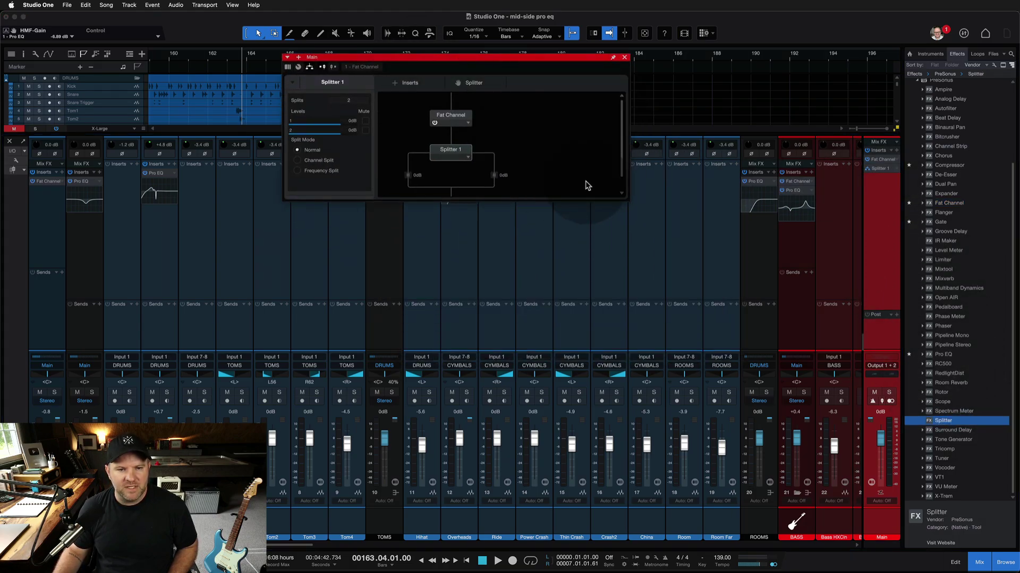
drag(631, 201, 637, 395)
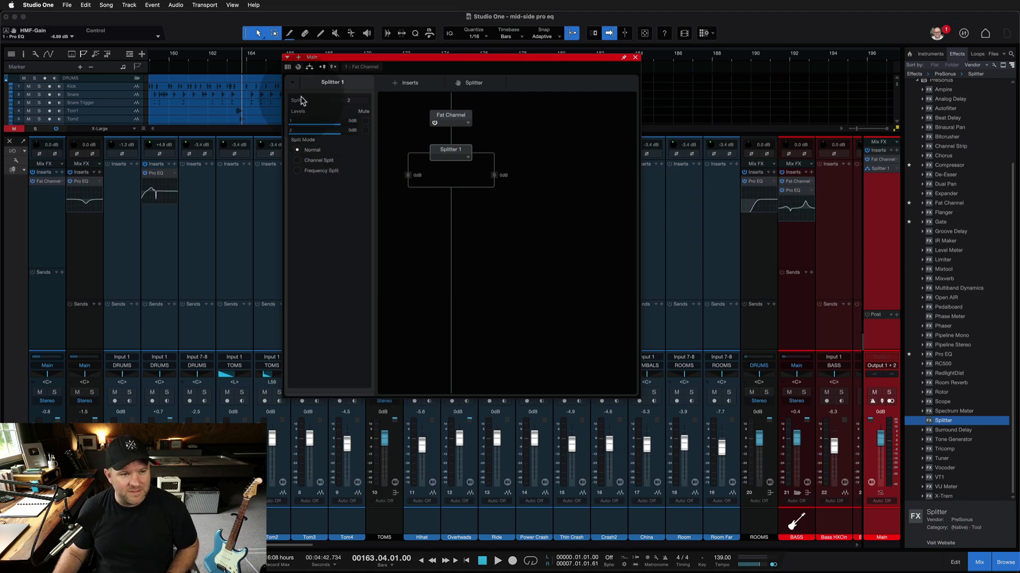
mouse_move(339, 130)
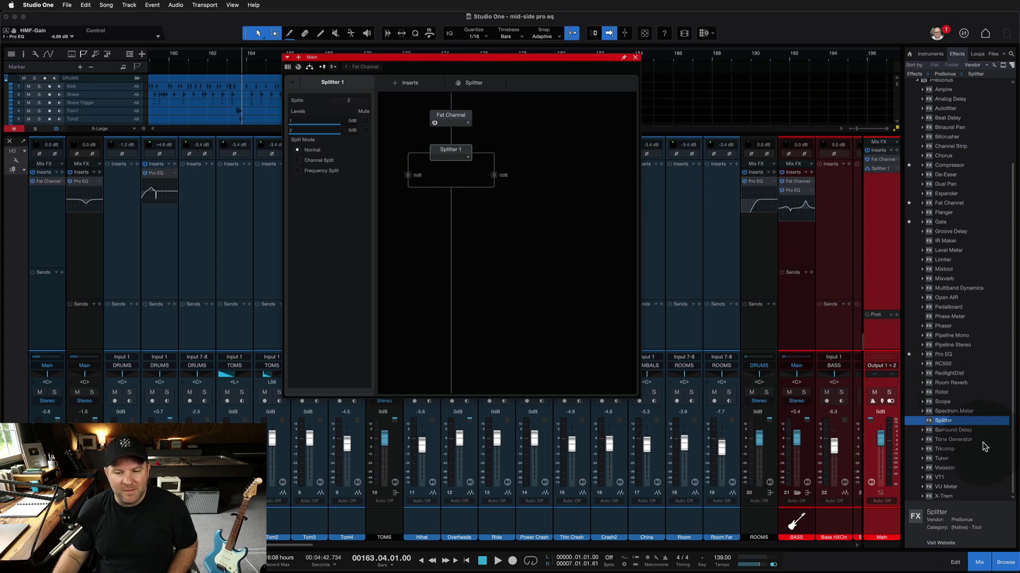
drag(943, 270, 457, 154)
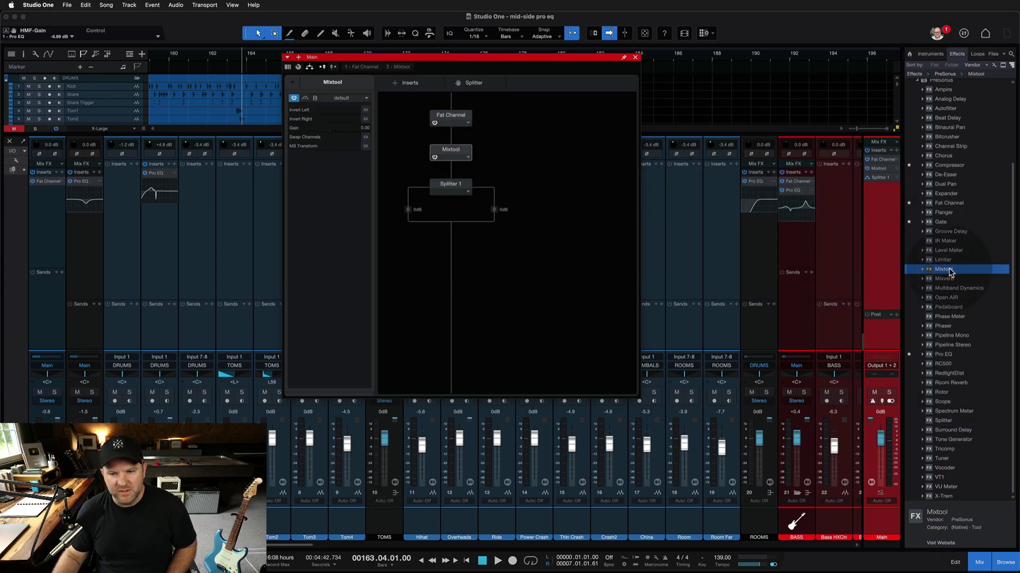
Add Mixtool 2 after Splitter 1 and remove Fat Channel from the Main chain
drag(945, 270, 450, 236)
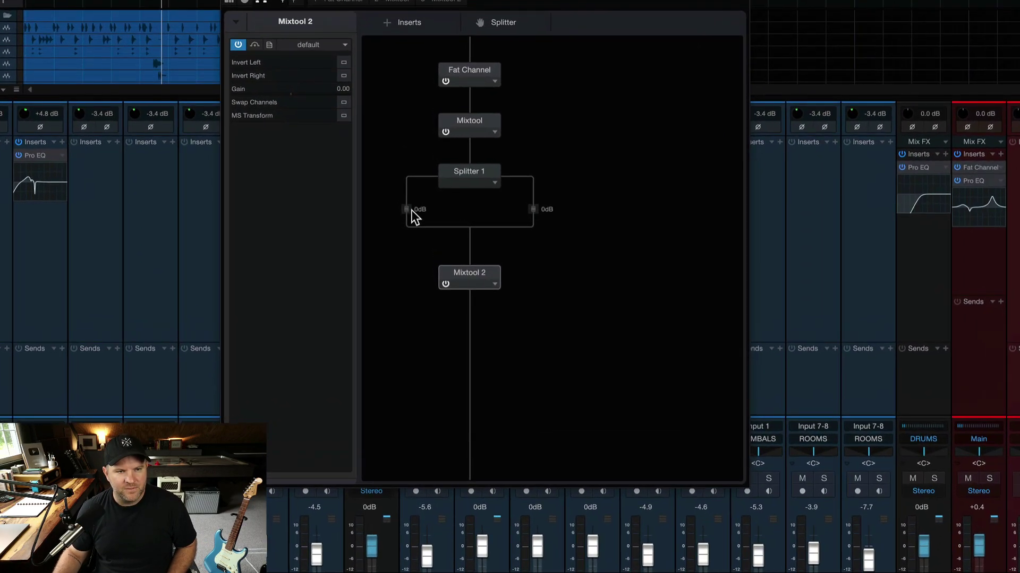
click(494, 82)
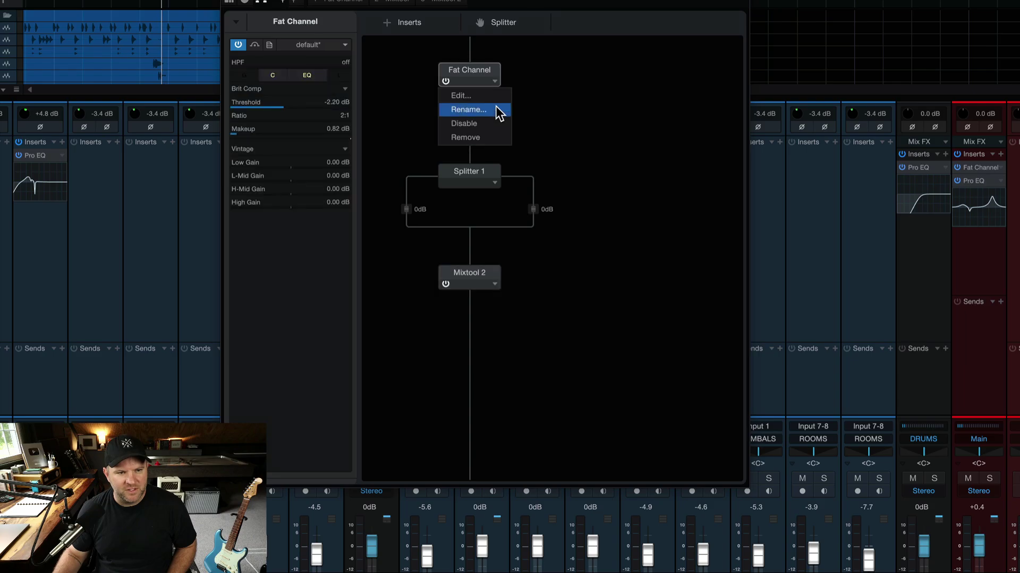
click(485, 139)
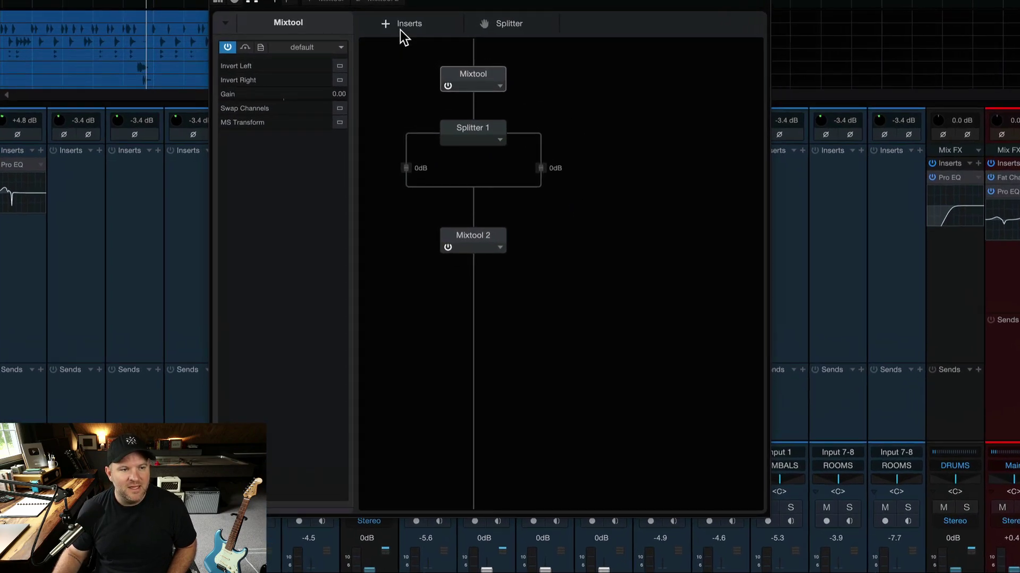
Switch Splitter 1 from Frequency Split to Channel Split mode and open the first Mixtool's editor
click(476, 130)
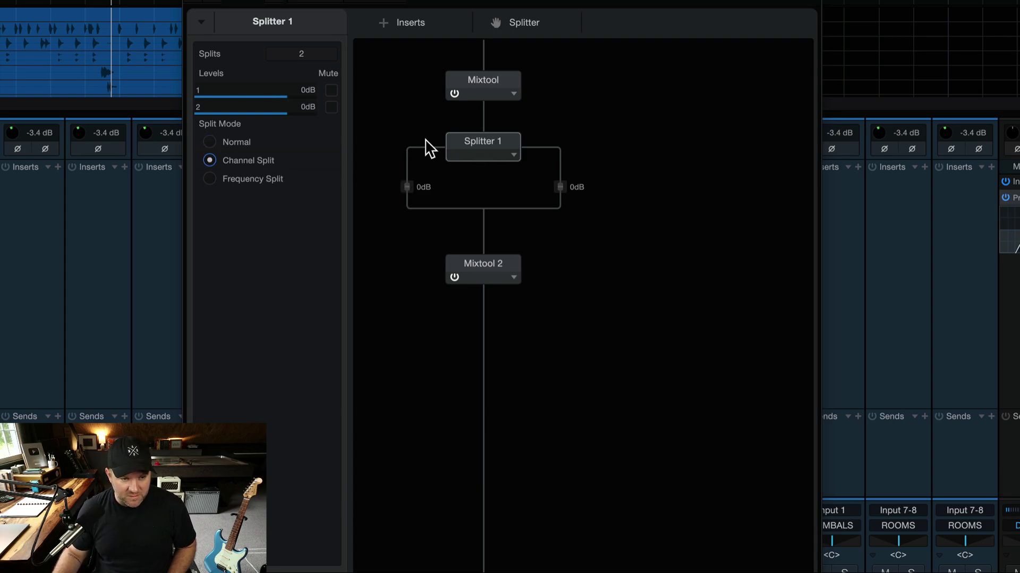
click(228, 180)
mouse_move(257, 200)
mouse_down()
mouse_move(280, 198)
mouse_move(267, 198)
mouse_up()
click(243, 164)
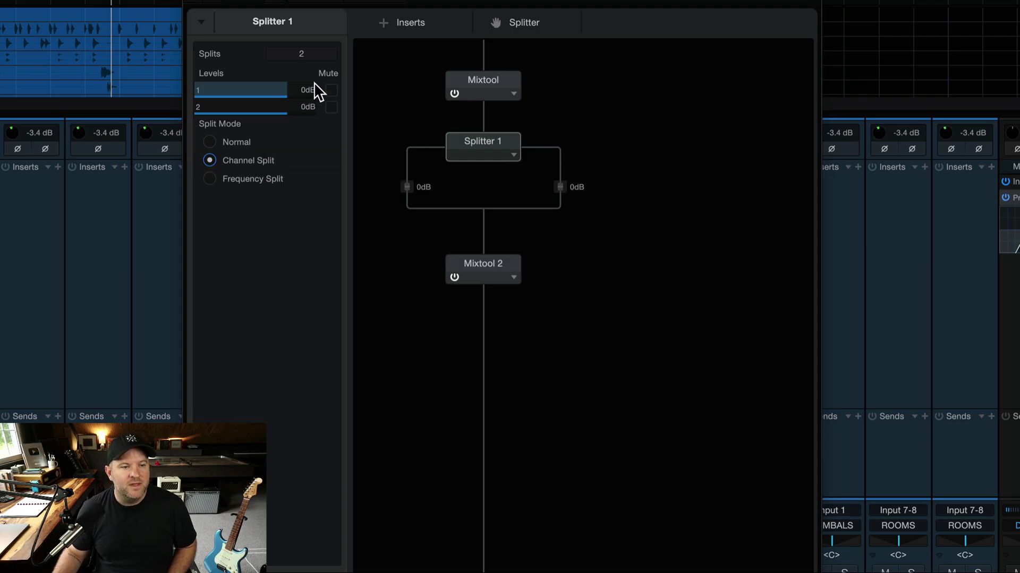
click(483, 87)
double_click(480, 81)
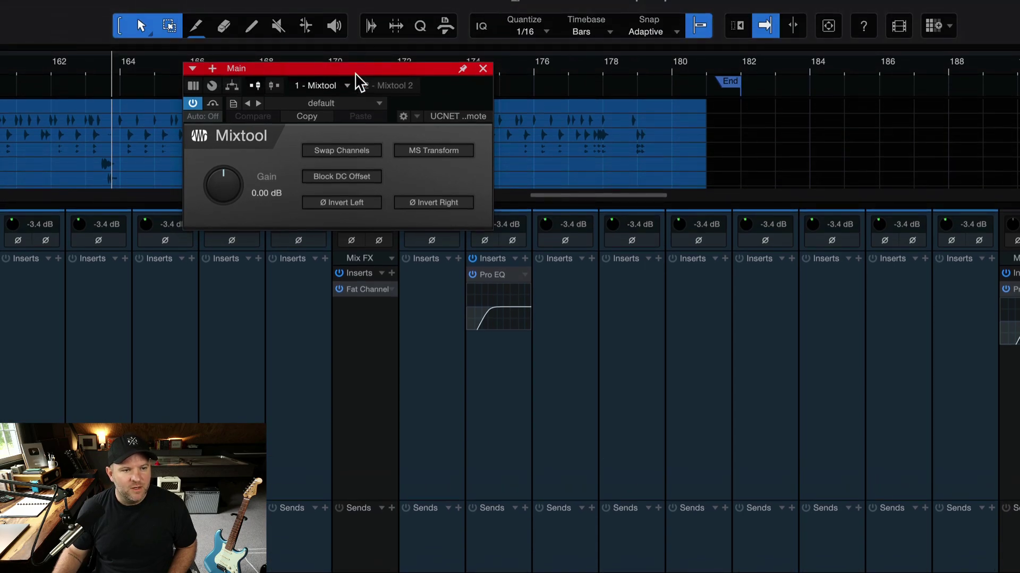
Load MS Transform into the first Mixtool, toggling it off and on to compare, then show Mixtool 2
click(344, 104)
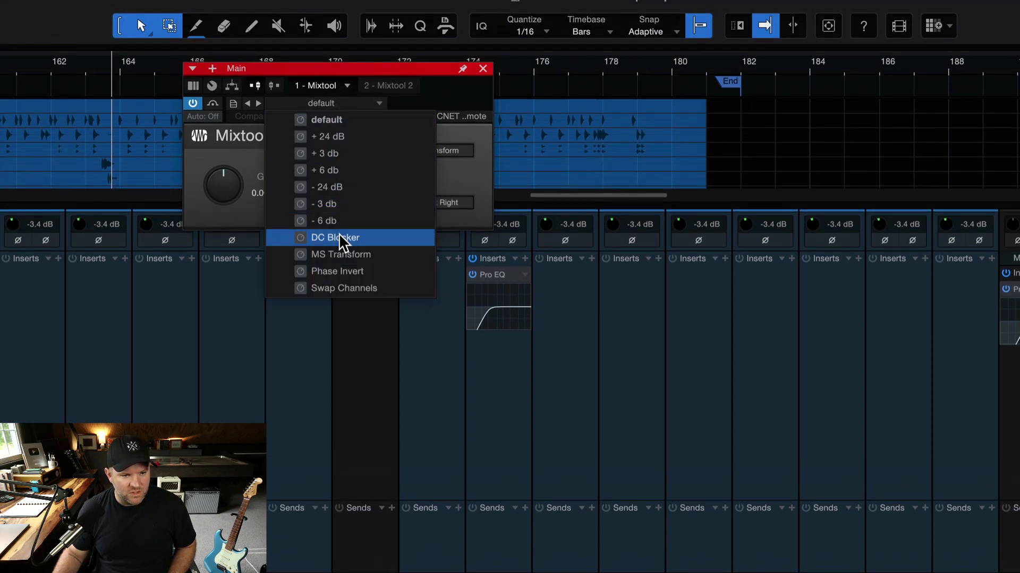
click(326, 259)
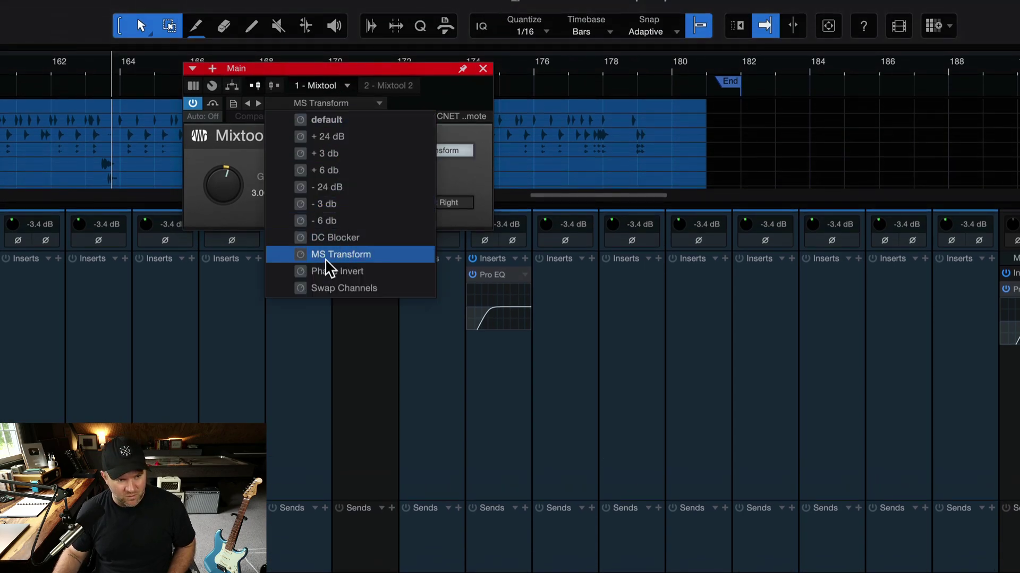
click(454, 193)
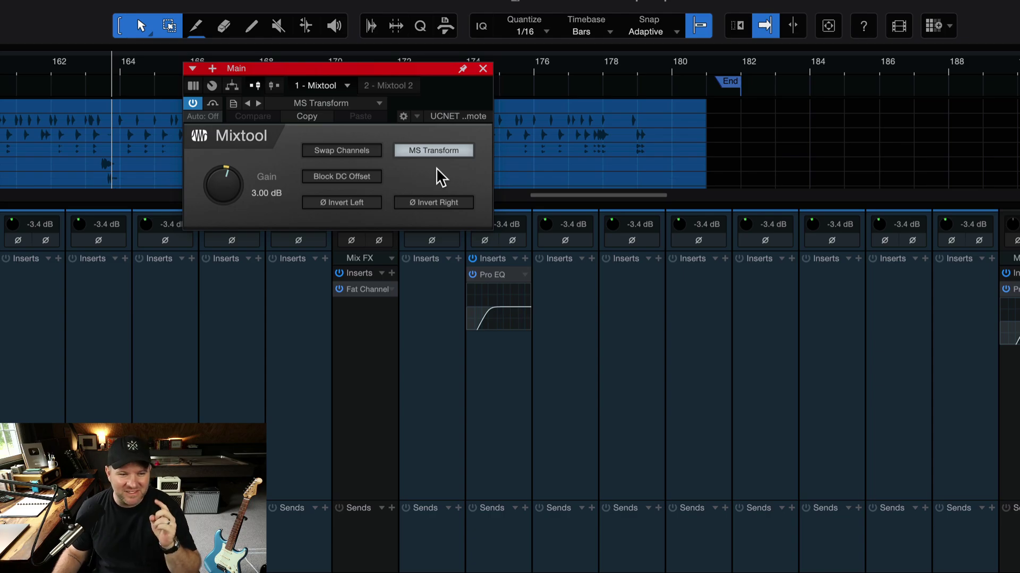
click(414, 154)
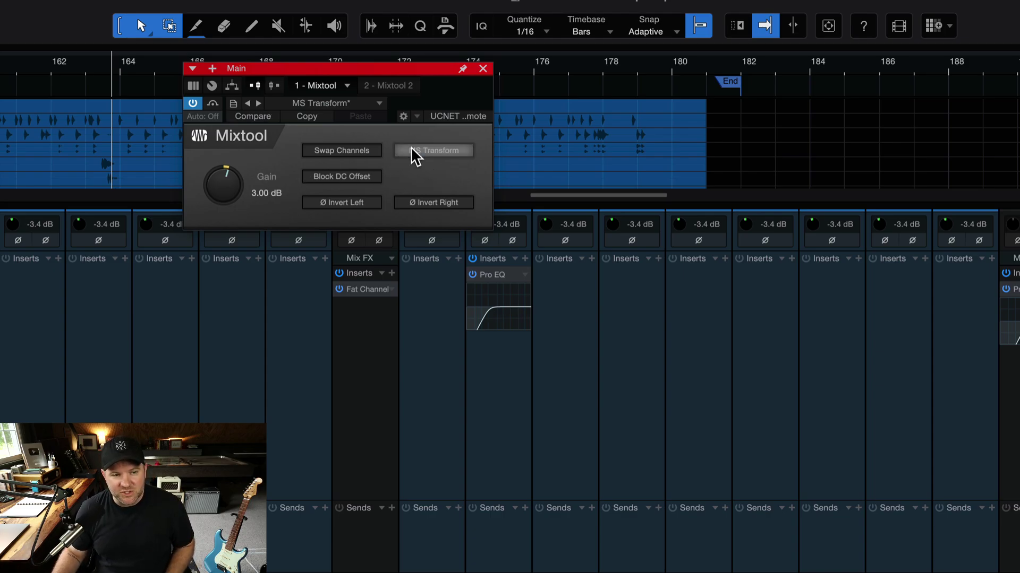
click(414, 154)
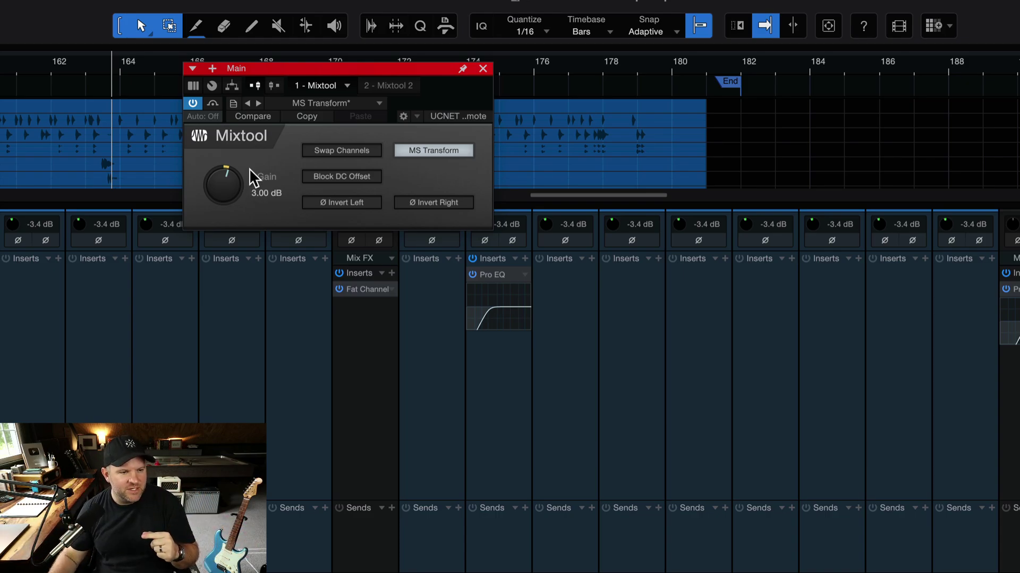
click(385, 87)
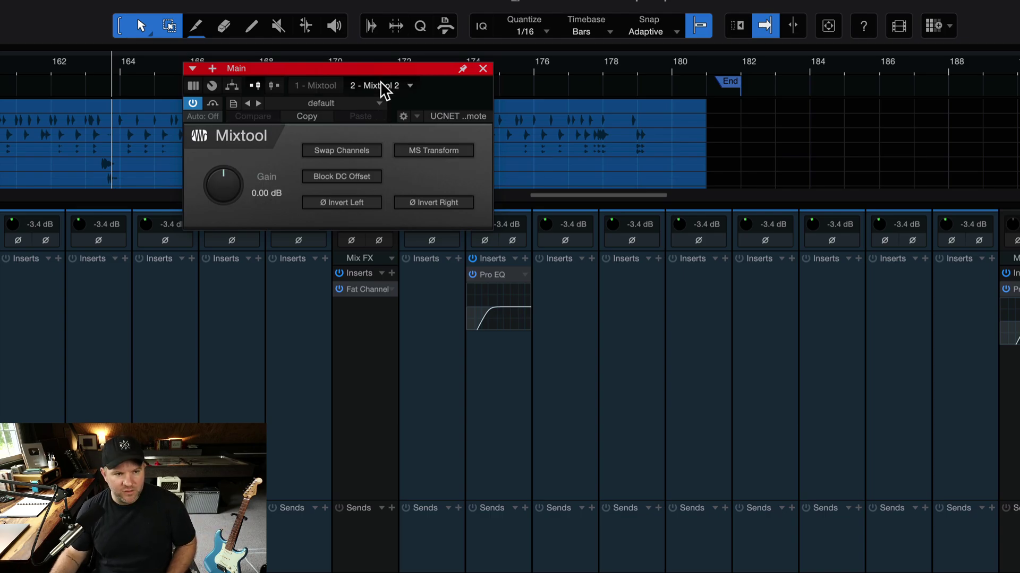
Load MS Transform into Mixtool 2 and show the Mixtool, Splitter 1, Mixtool 2 routing view
click(347, 106)
click(355, 254)
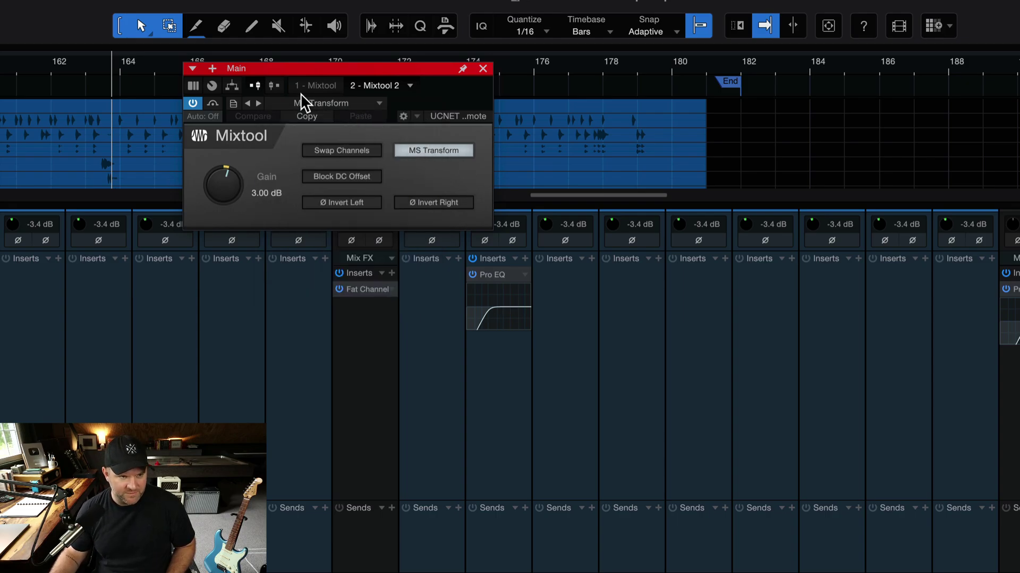
click(233, 85)
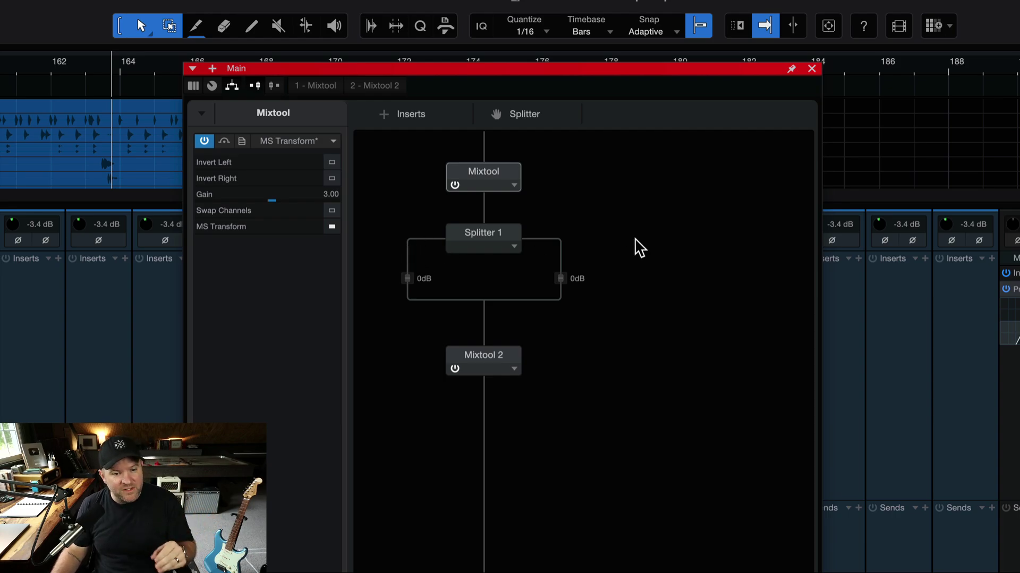
Test muting Splitter 1's branches 1 and 2, leaving both unmuted at 0dB
click(481, 246)
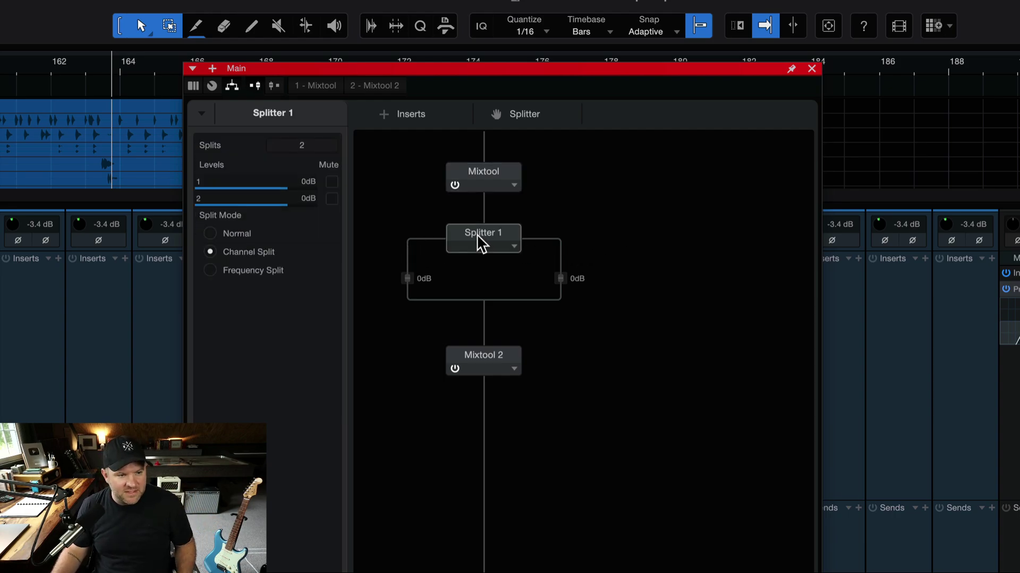
click(332, 182)
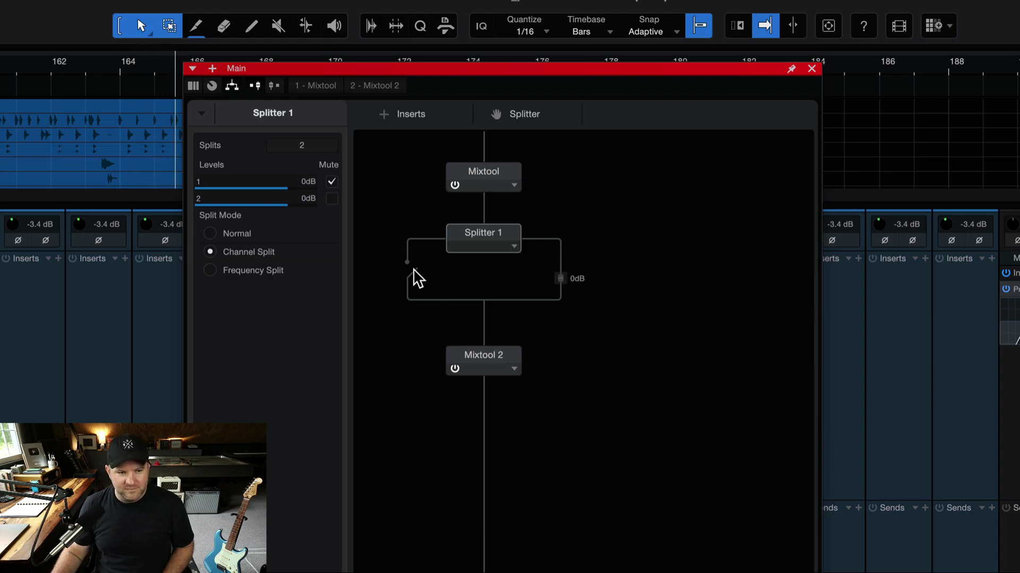
click(407, 307)
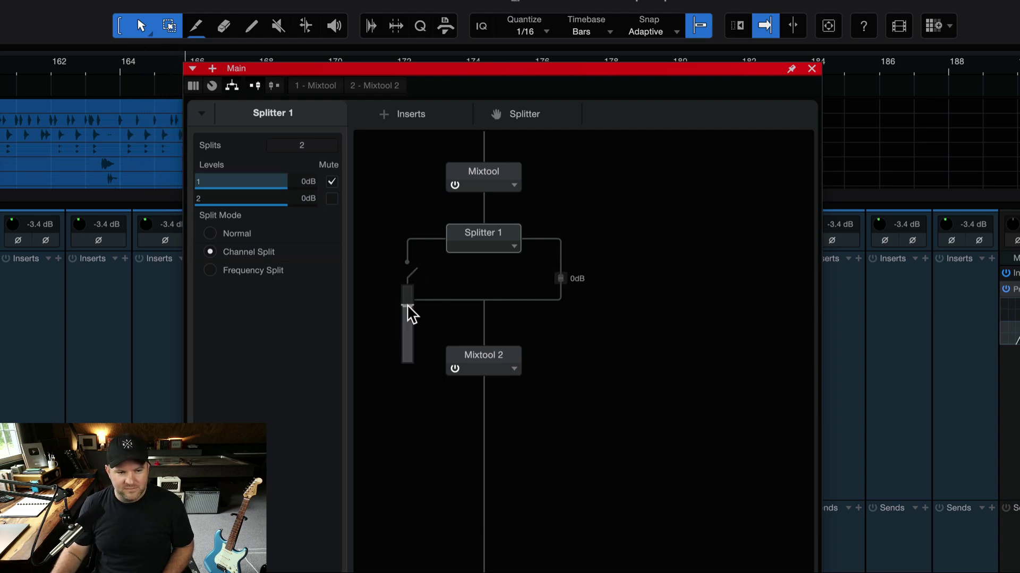
click(332, 183)
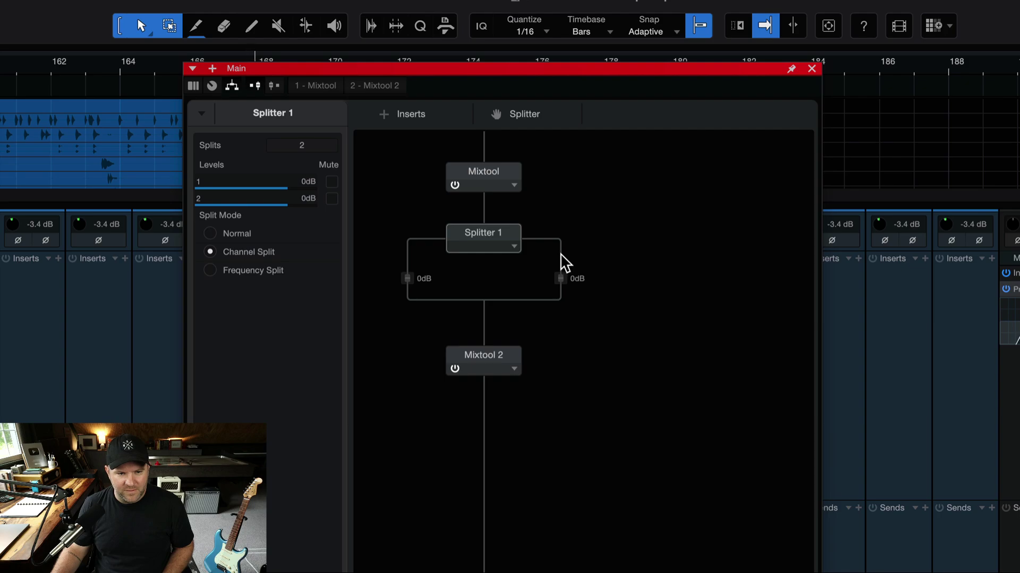
click(331, 199)
click(333, 199)
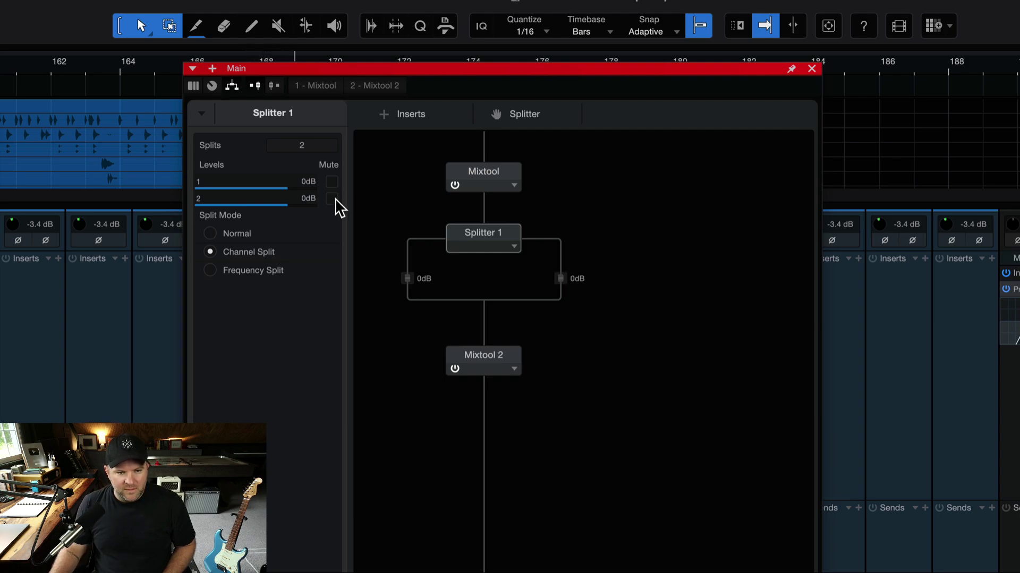
click(333, 182)
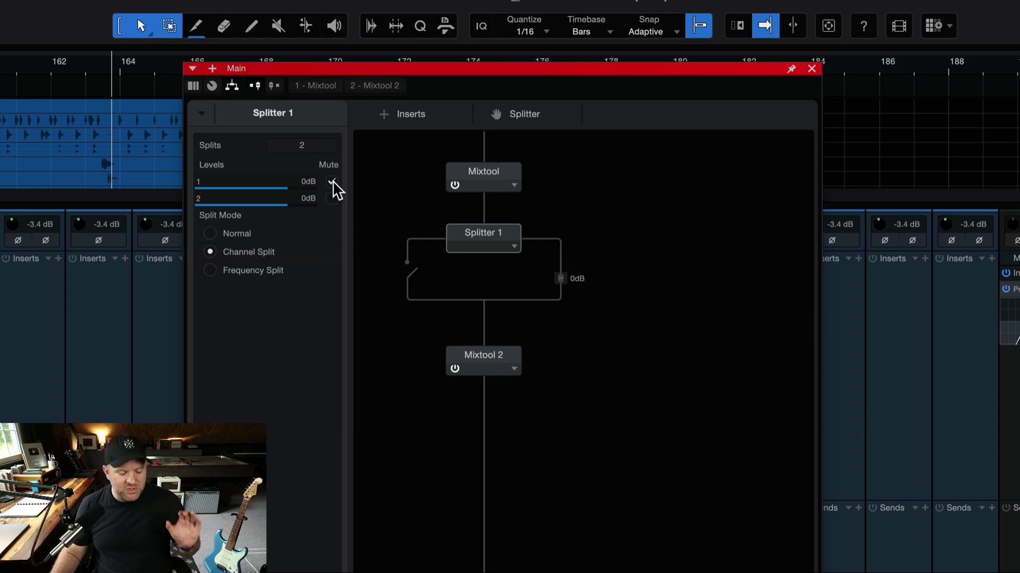
click(332, 181)
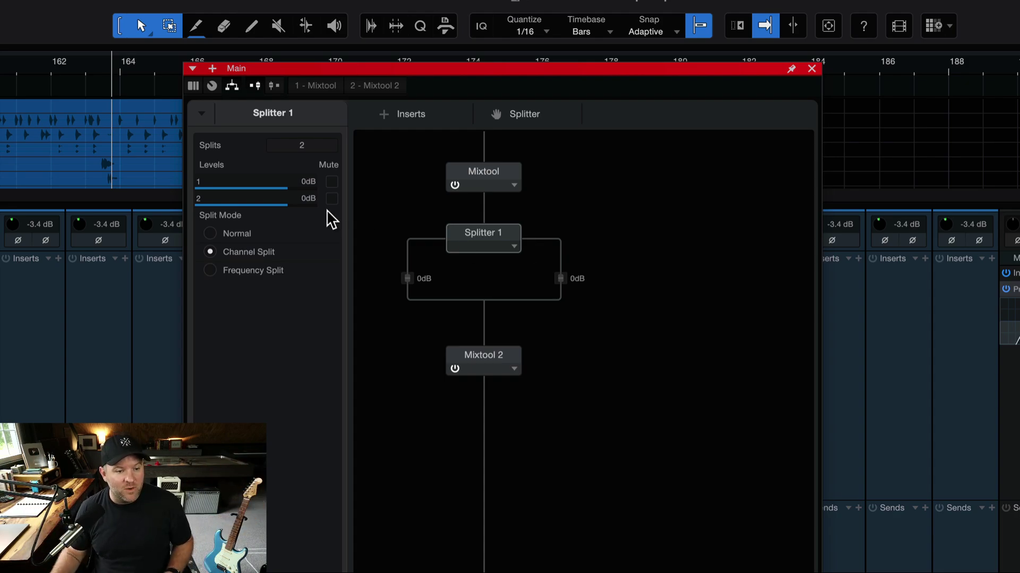
click(331, 182)
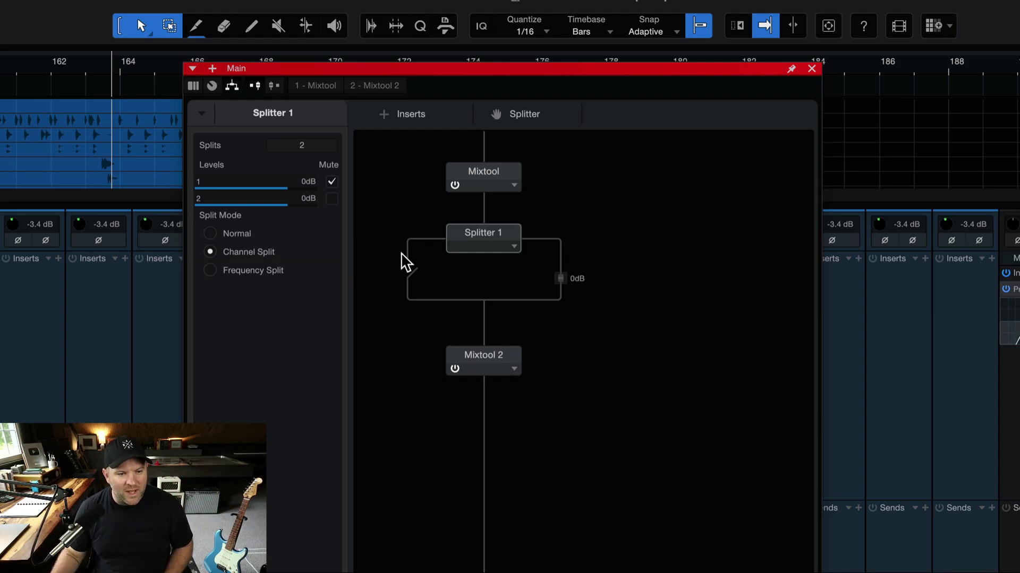
click(332, 182)
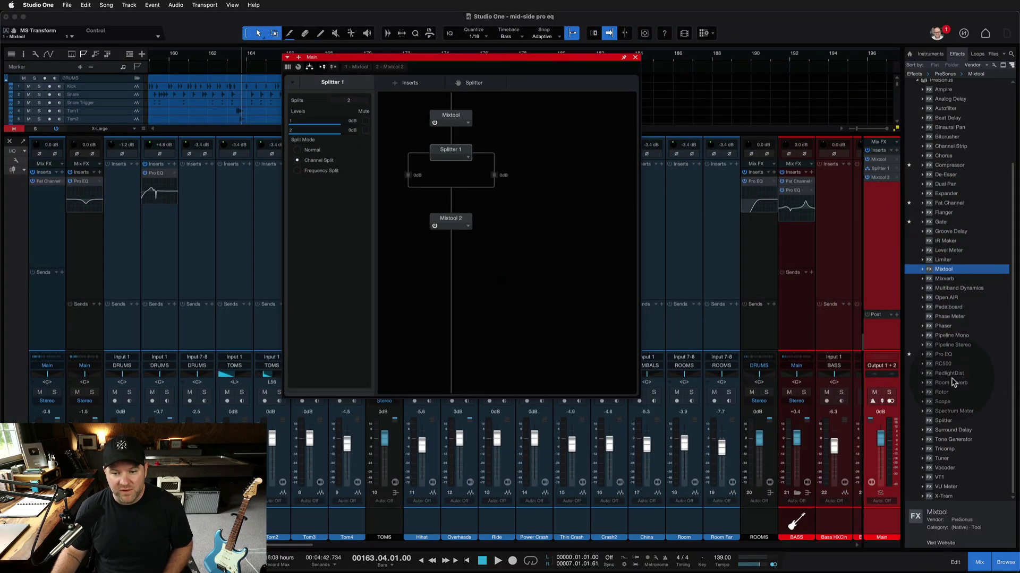
Drop a Pro EQ onto Splitter 1's right branch and open its editor
drag(941, 354, 500, 170)
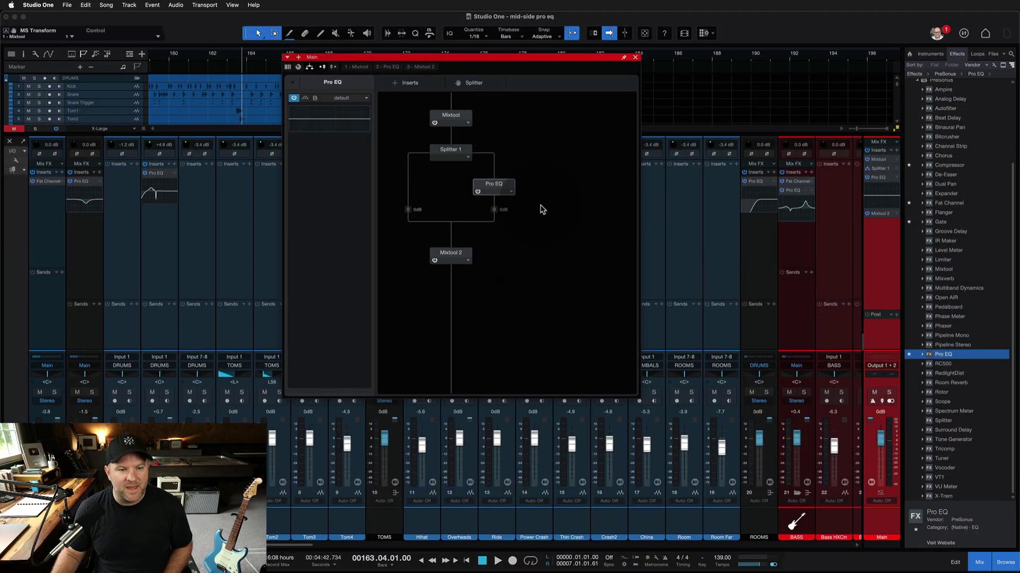
double_click(494, 189)
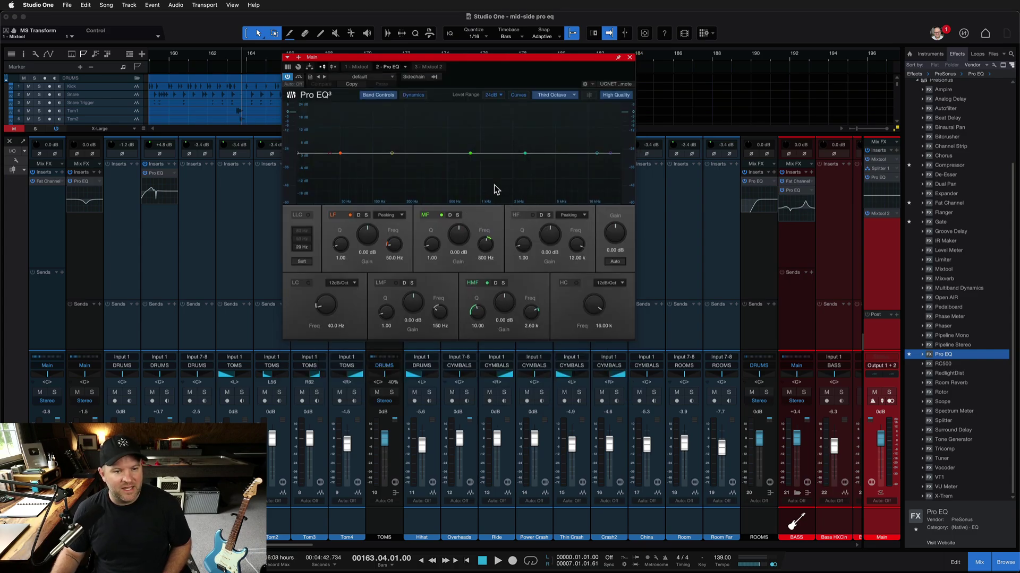
While playing the drums, try a raised low-cut and output gain boost on the Pro EQ, then disable the low-cut
key(space)
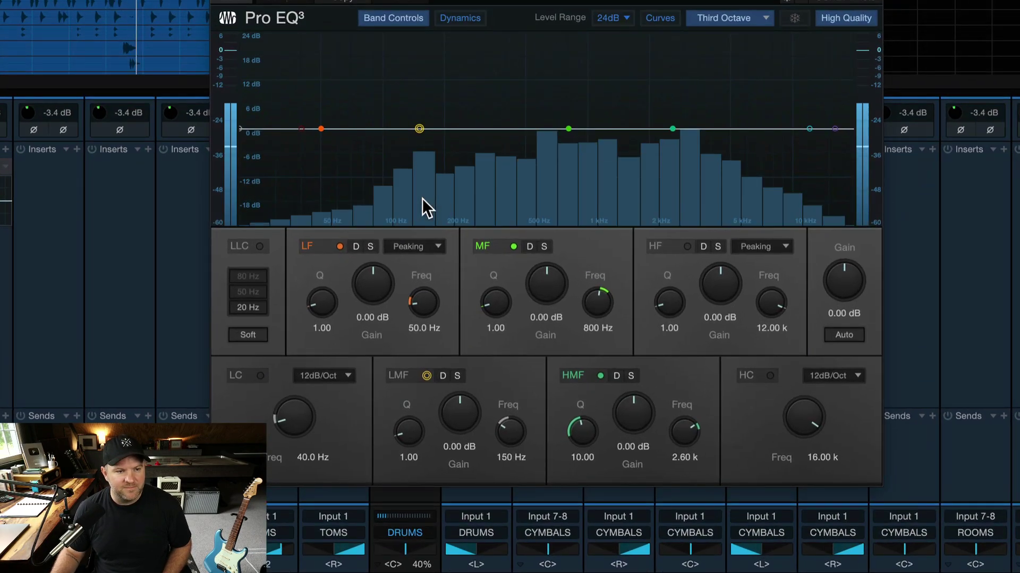
click(264, 368)
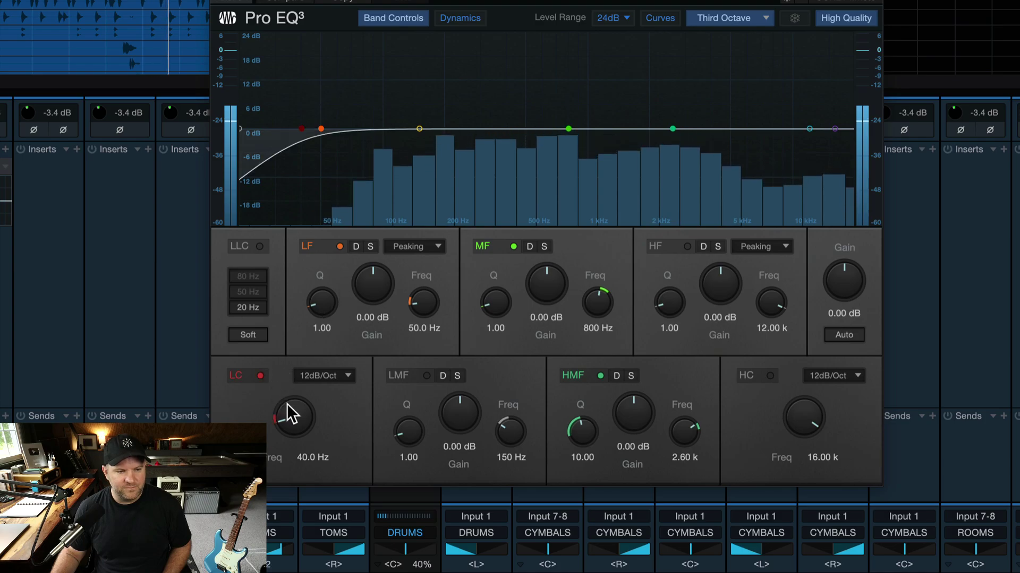
drag(291, 413, 300, 347)
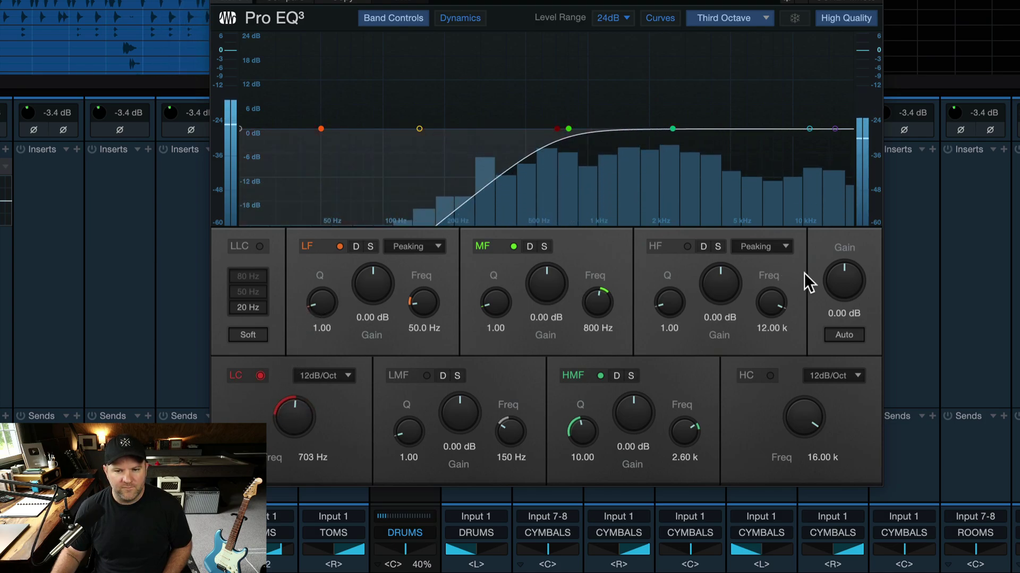
drag(840, 273, 841, 261)
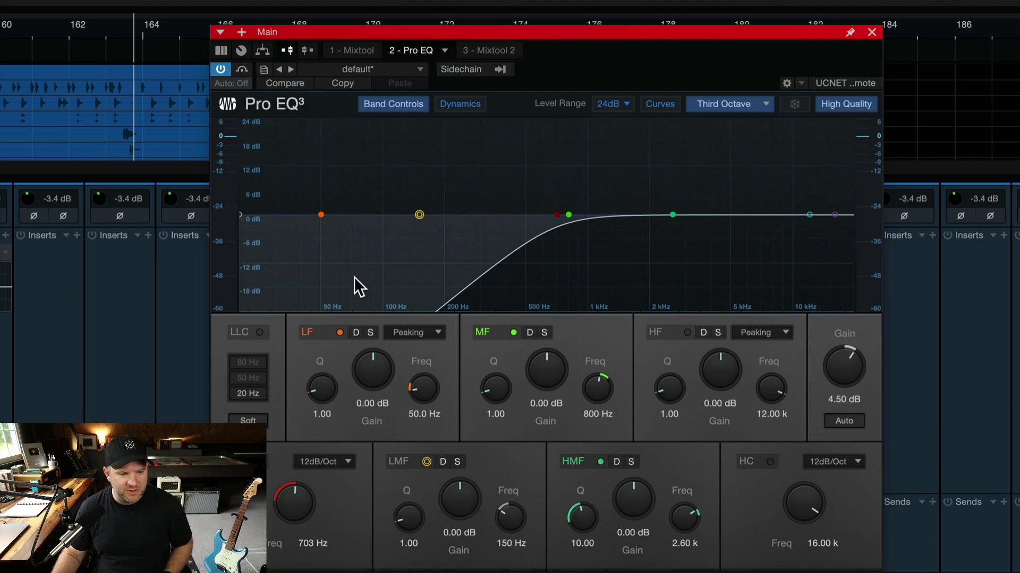
click(260, 462)
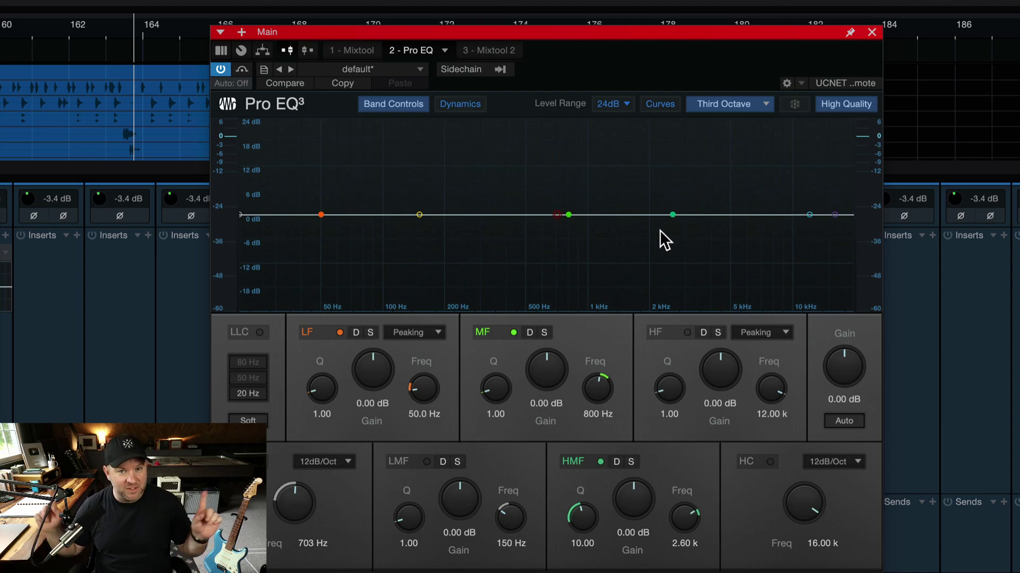
Try a high-mid boost near 3.85 kHz during playback, then switch that band off
key(space)
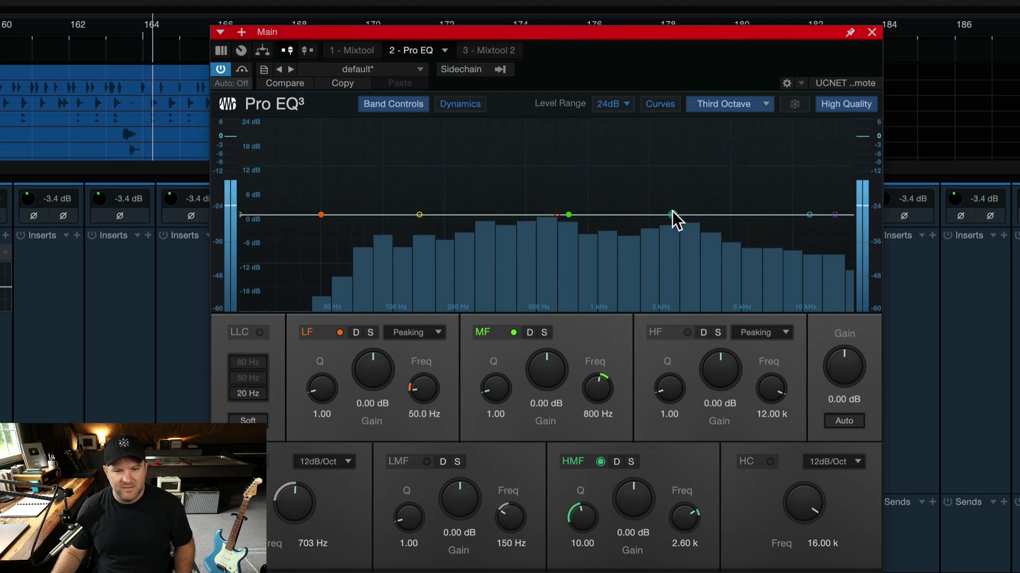
drag(673, 215, 778, 236)
scroll(708, 194, down, 5)
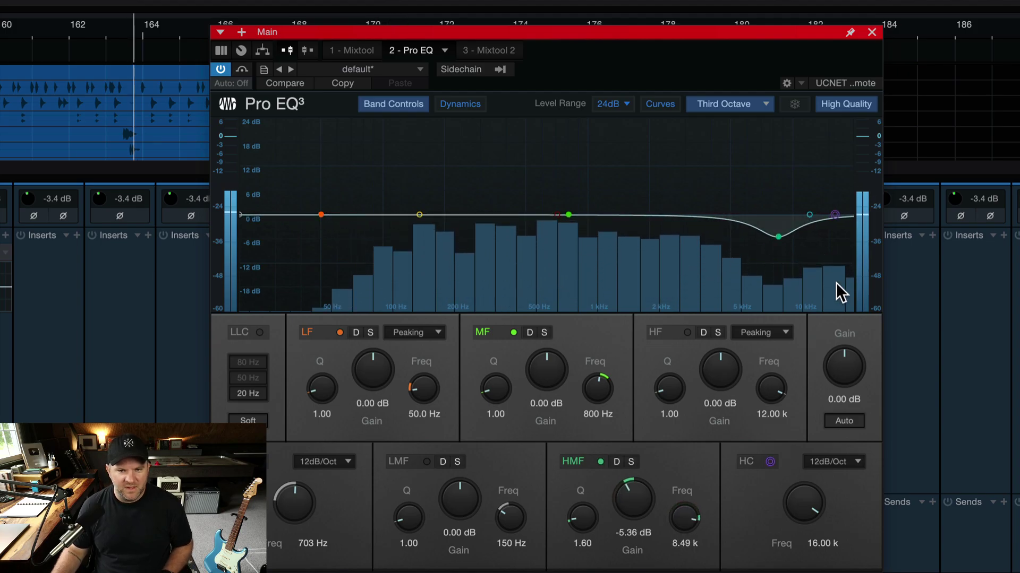
double_click(778, 236)
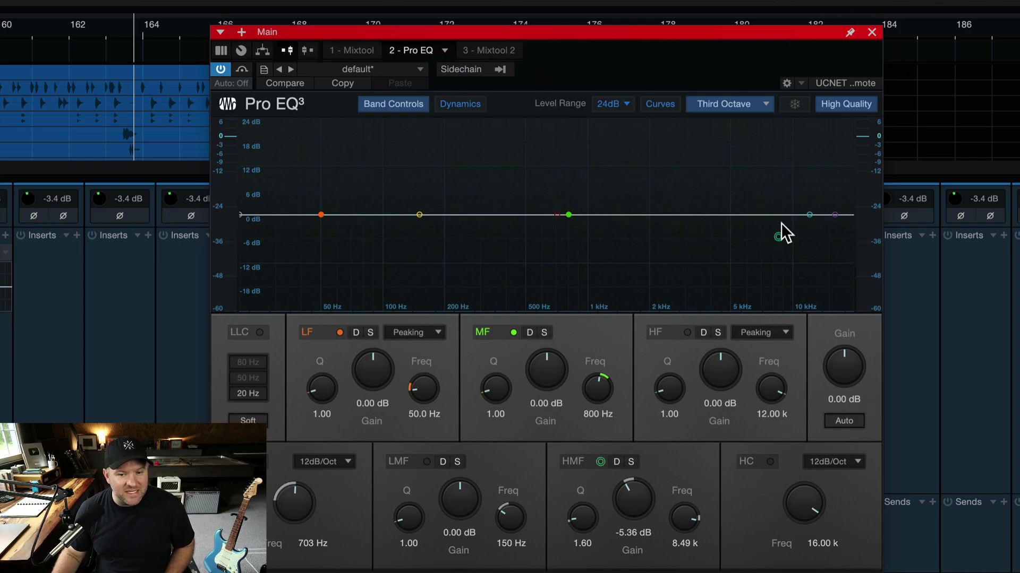
Reset the Pro EQ to its default preset and return to the Main channel's routing diagram
click(390, 72)
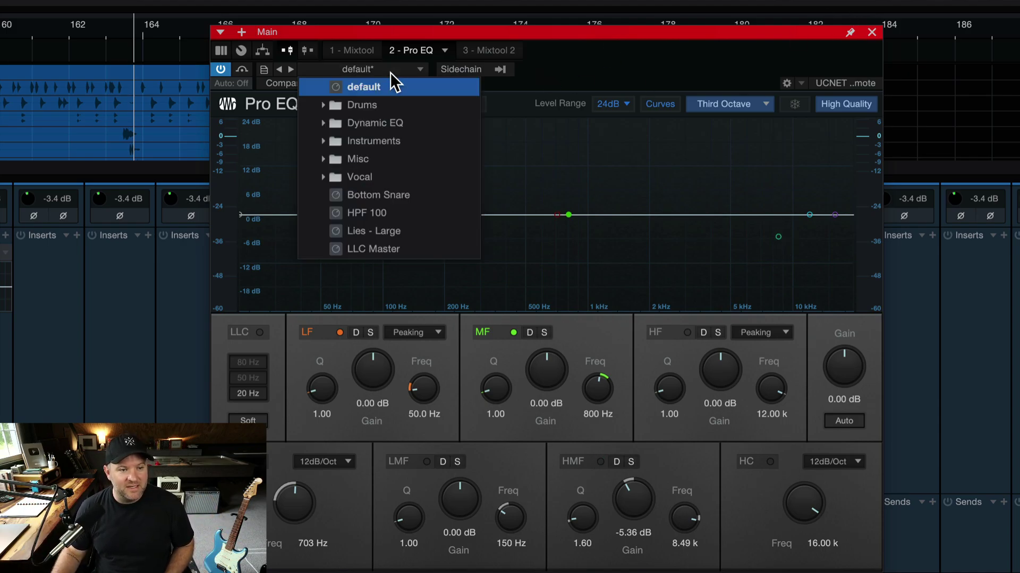
click(383, 85)
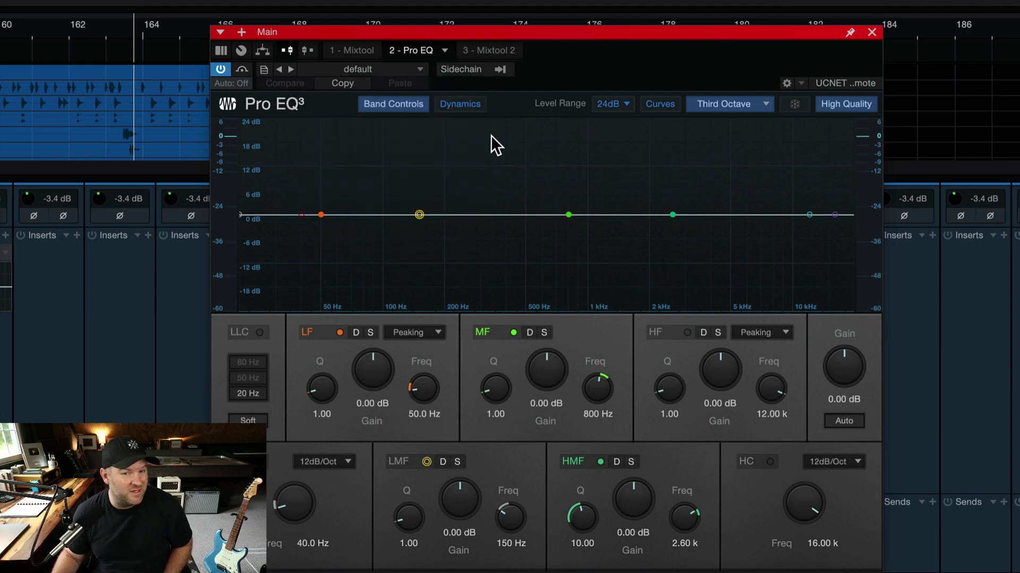
click(257, 49)
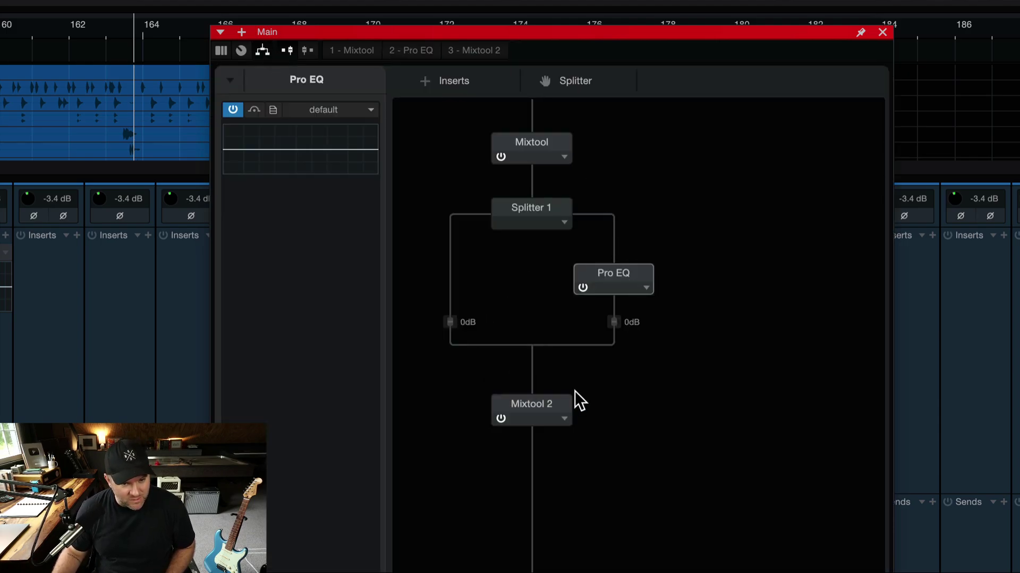
Confirm Splitter 1 is in Channel Split mode, then close the routing window
click(528, 220)
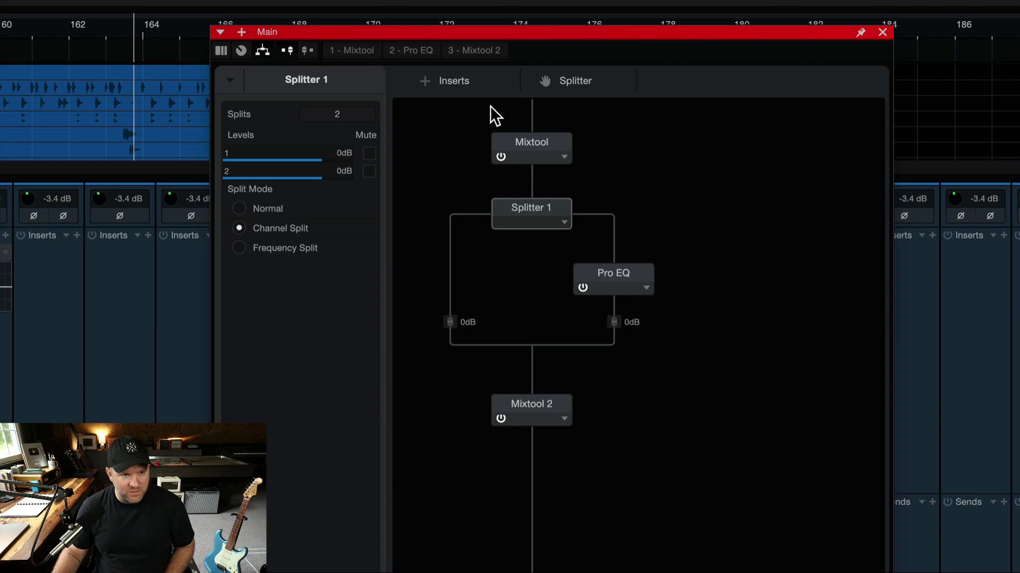
click(881, 32)
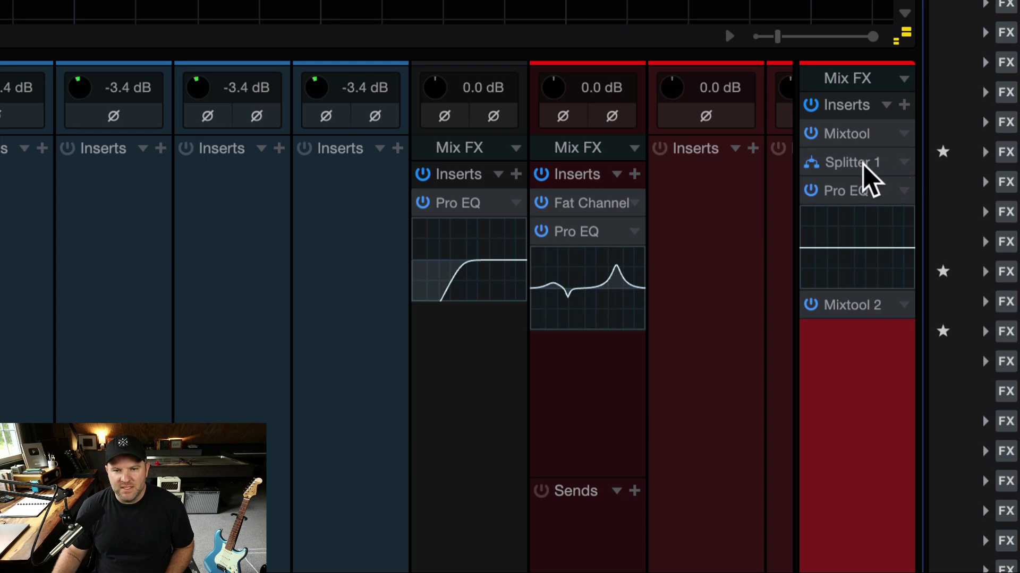
Rename the Main channel's first Mixtool insert to 'Enter MS'
click(863, 194)
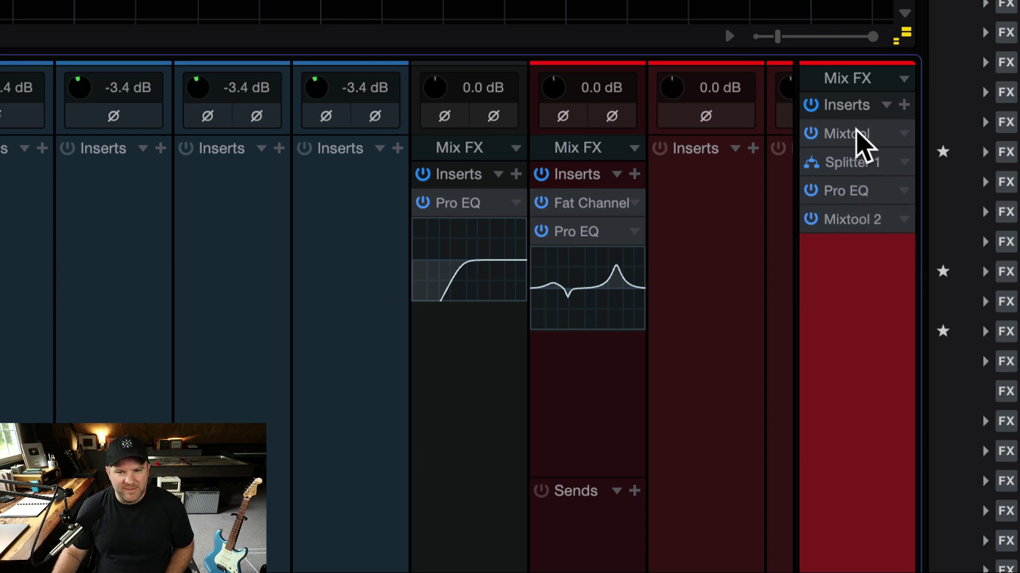
right_click(864, 143)
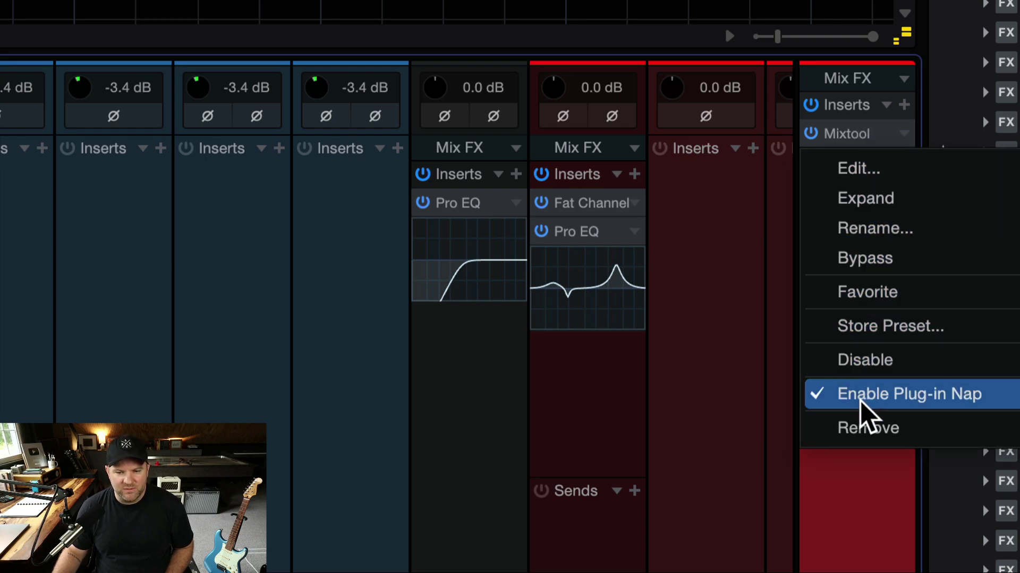
click(872, 230)
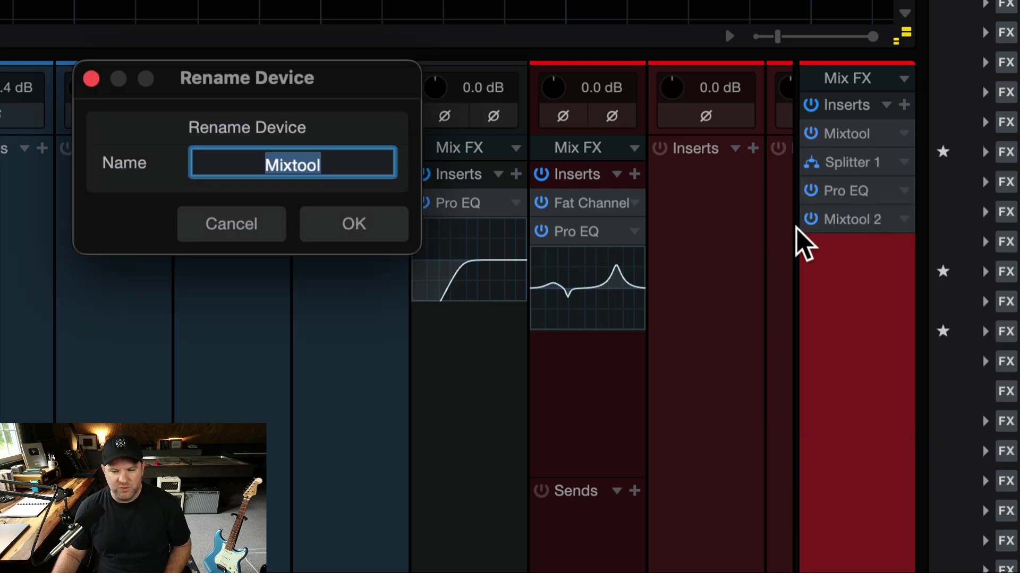
text(E)
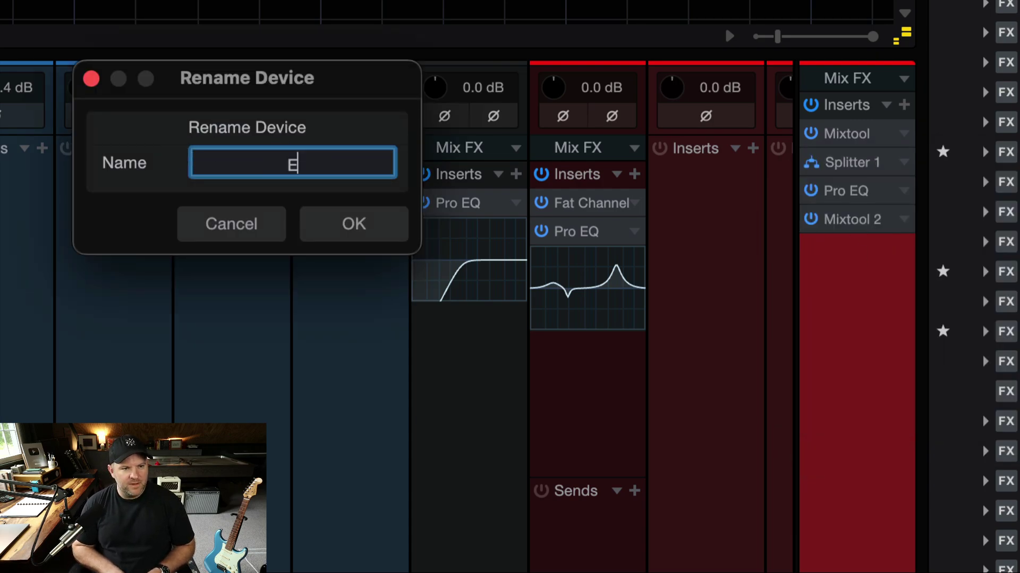
text(nter Mid)
key(BackSpace)
key(BackSpace)
text(S)
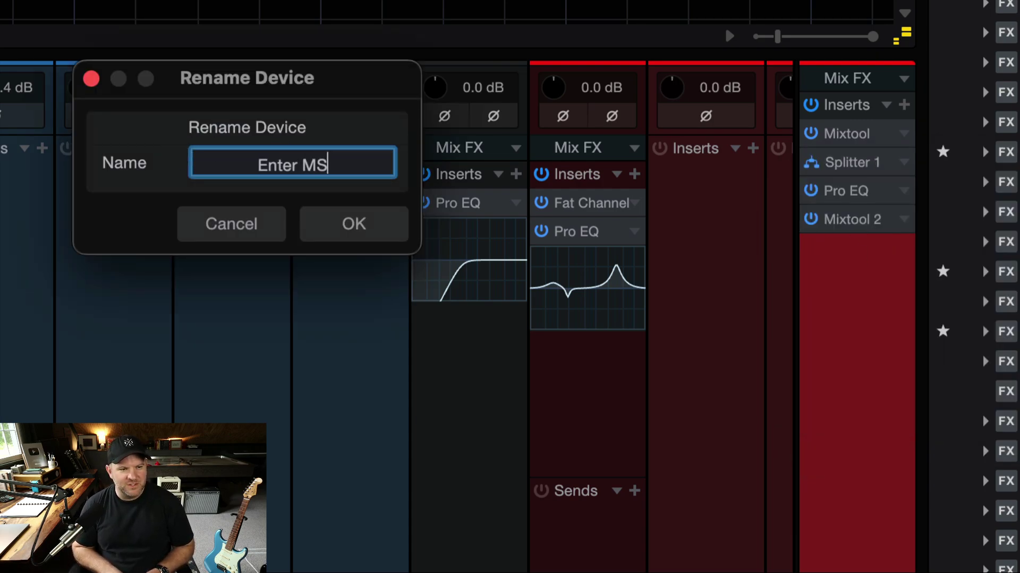
key(Return)
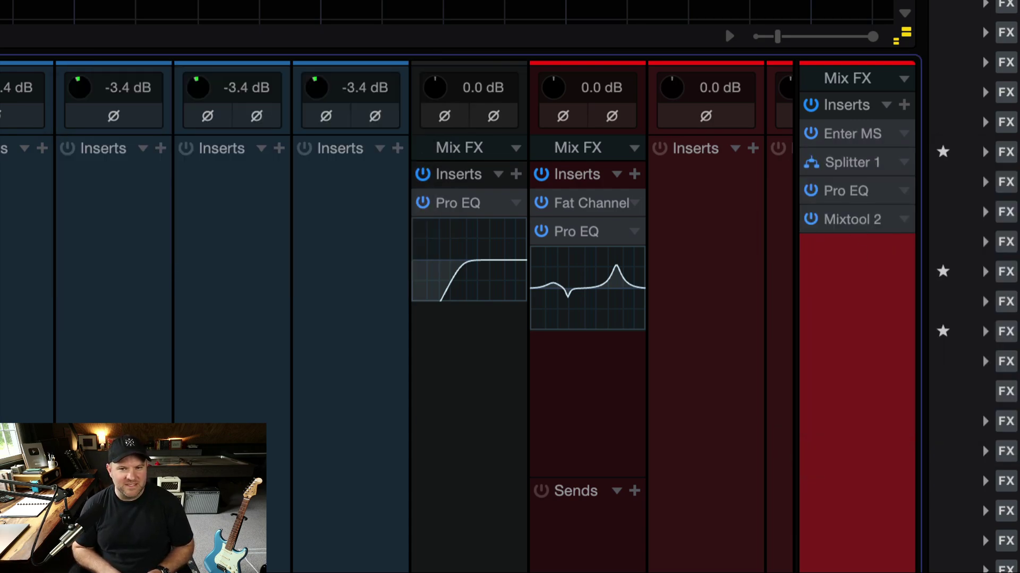
Rename Mixtool 2 to 'Exit MS'
right_click(849, 222)
click(869, 314)
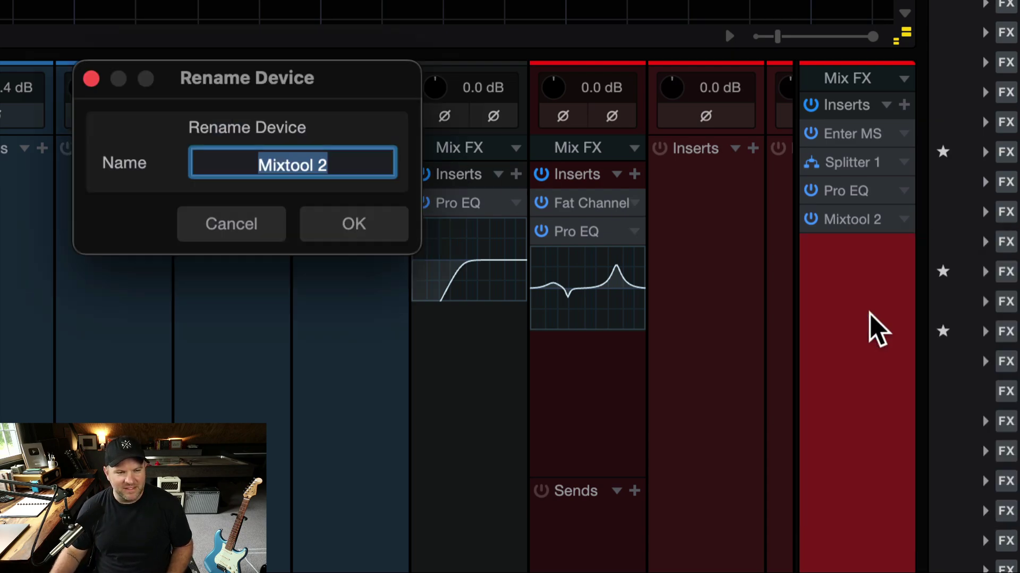
text(Exit )
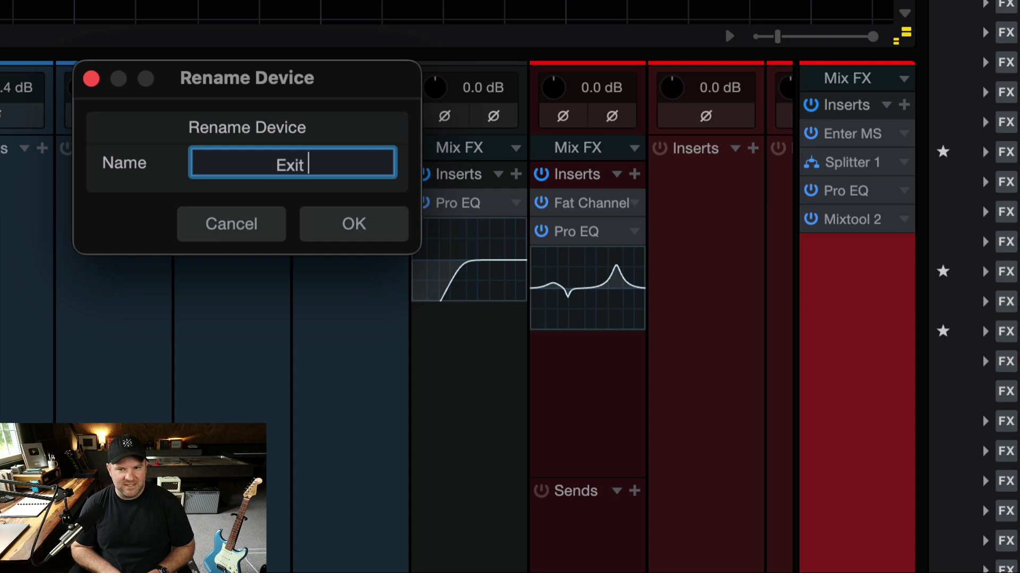
text(MS)
key(Return)
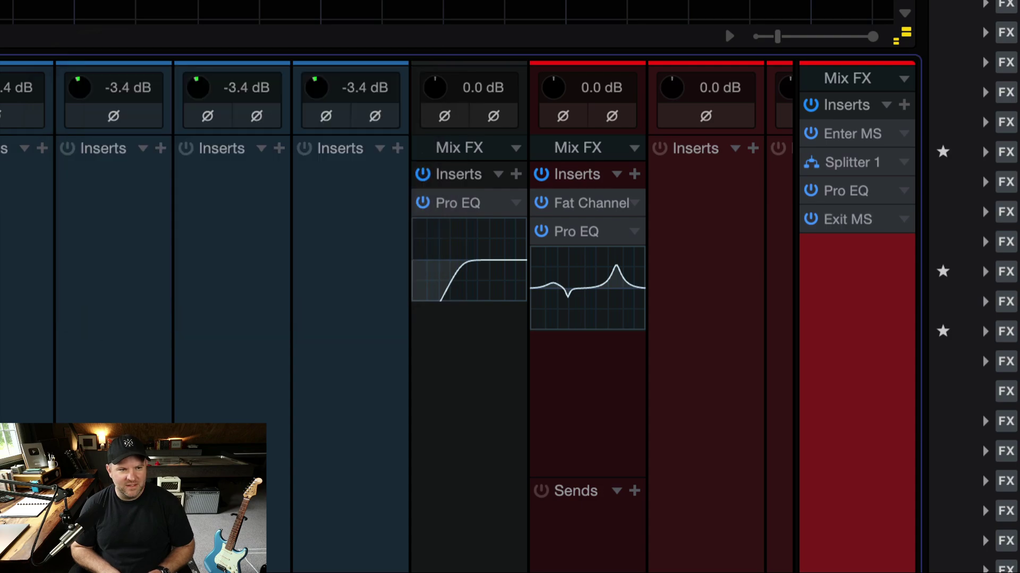
right_click(847, 163)
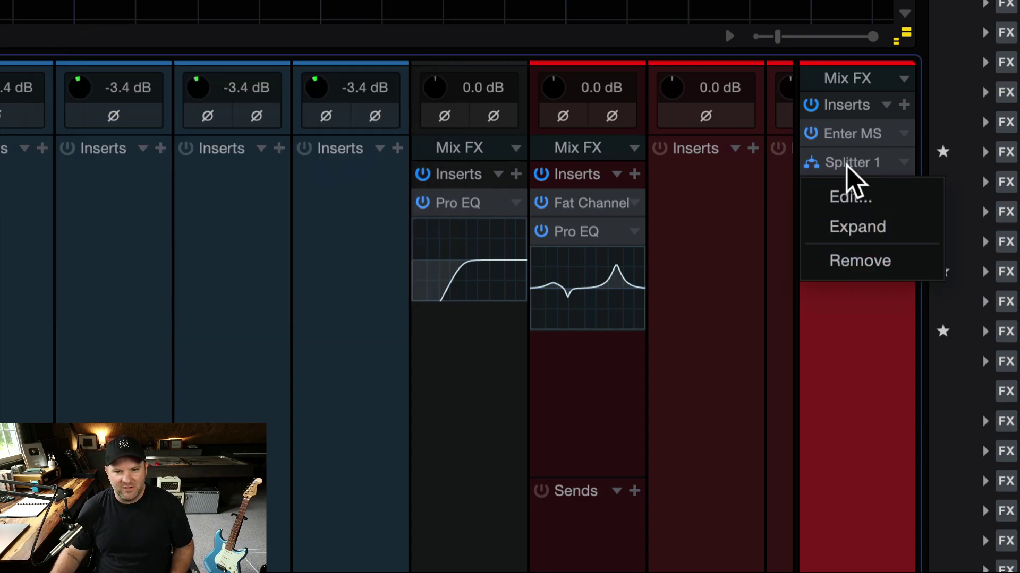
Rename the Pro EQ insert between Splitter 1 and Exit MS to 'Side EQ'
key(Escape)
right_click(844, 192)
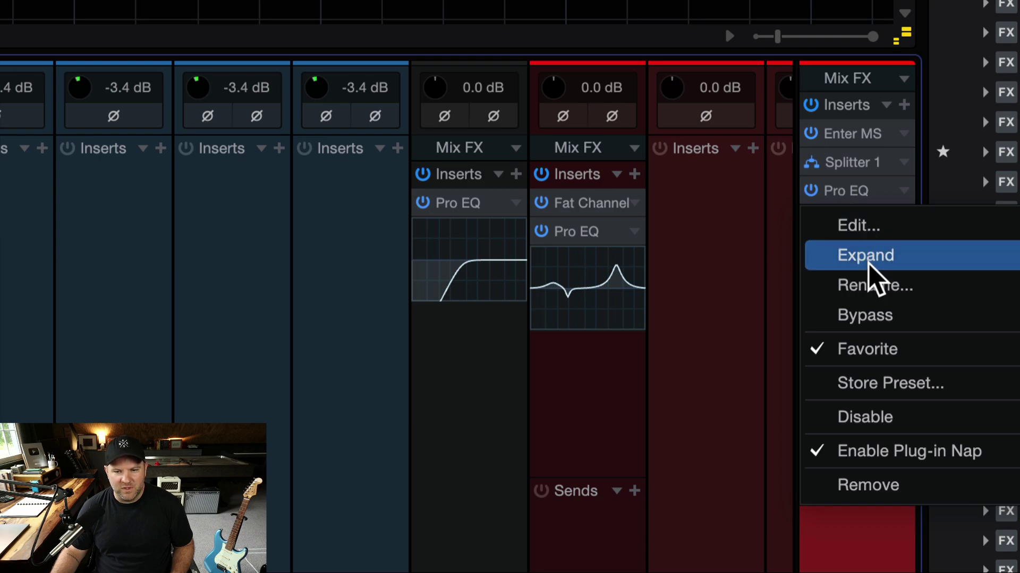
click(871, 287)
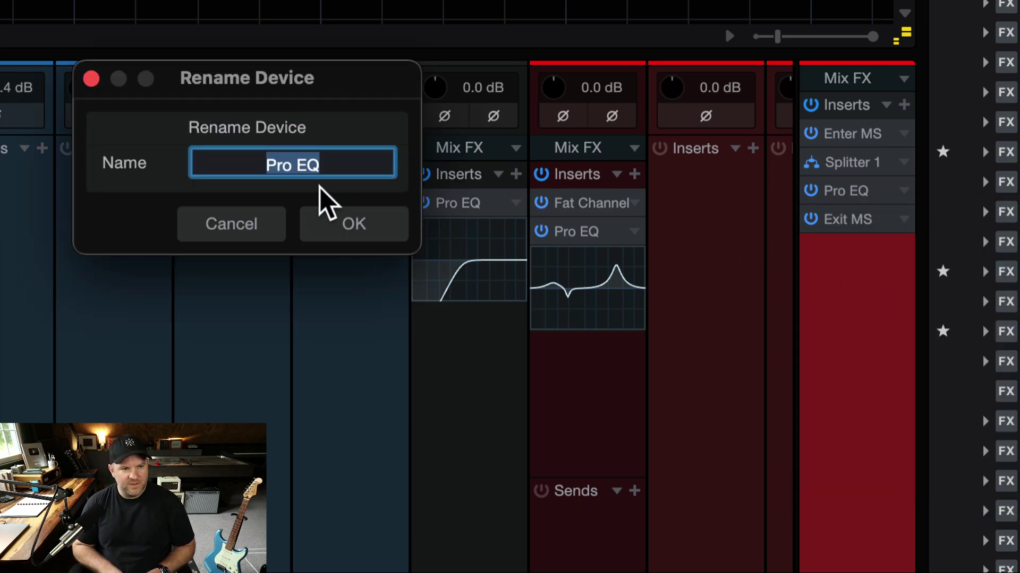
text(Side EQ)
key(Return)
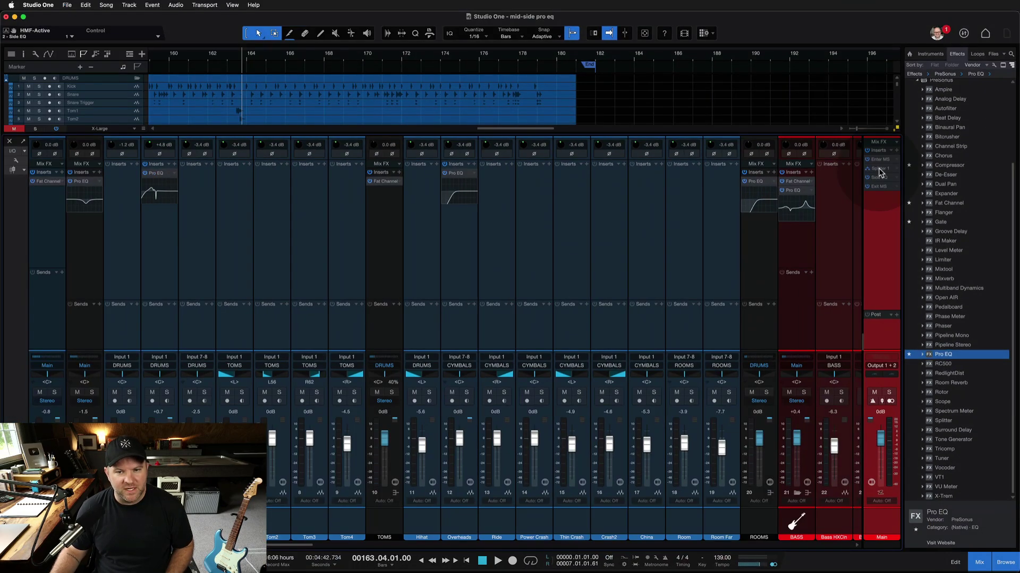
Add a Pro EQ to Splitter 1's empty left branch and name it 'Mid EQ'
click(850, 164)
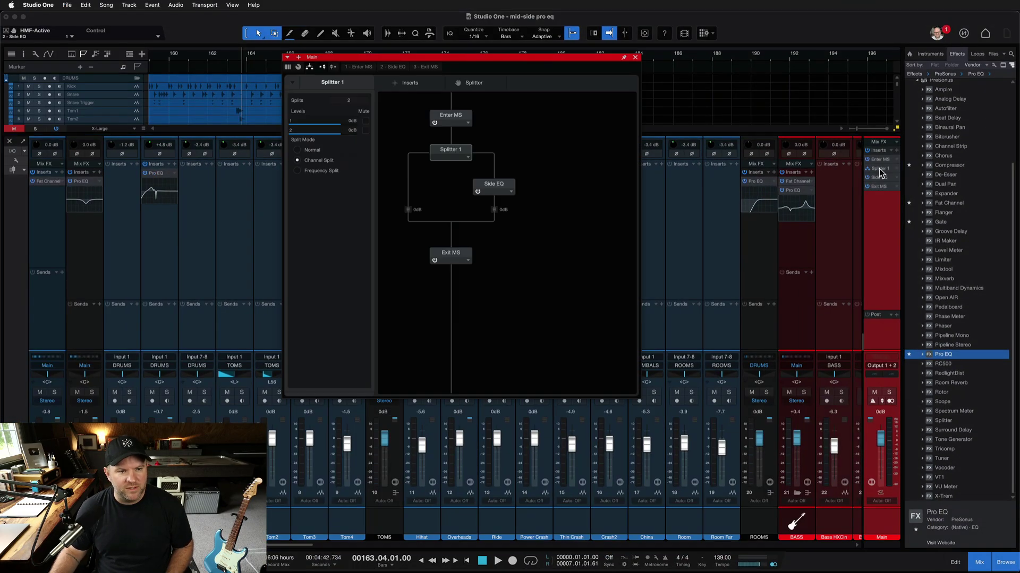
drag(950, 354, 401, 189)
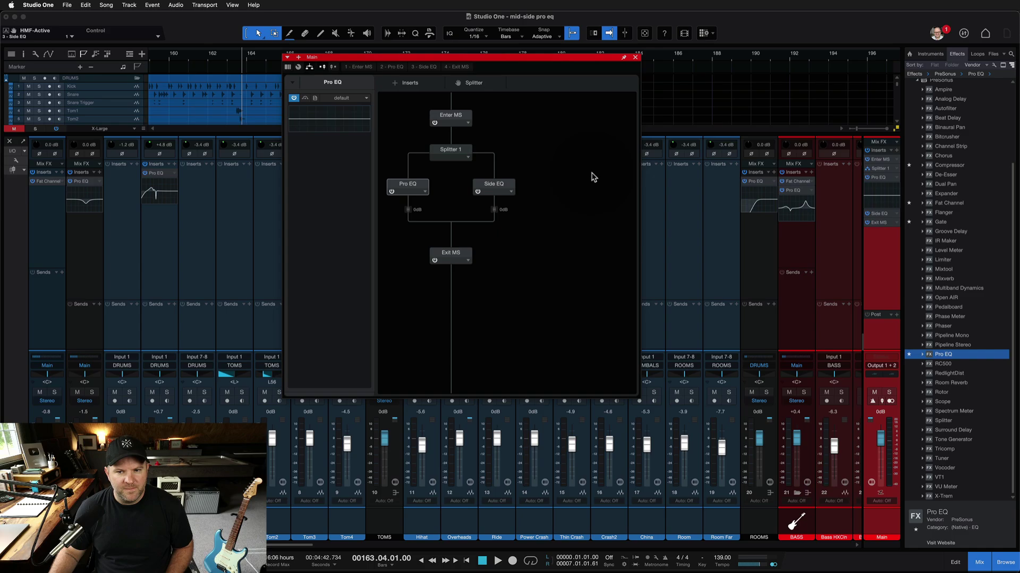
click(425, 193)
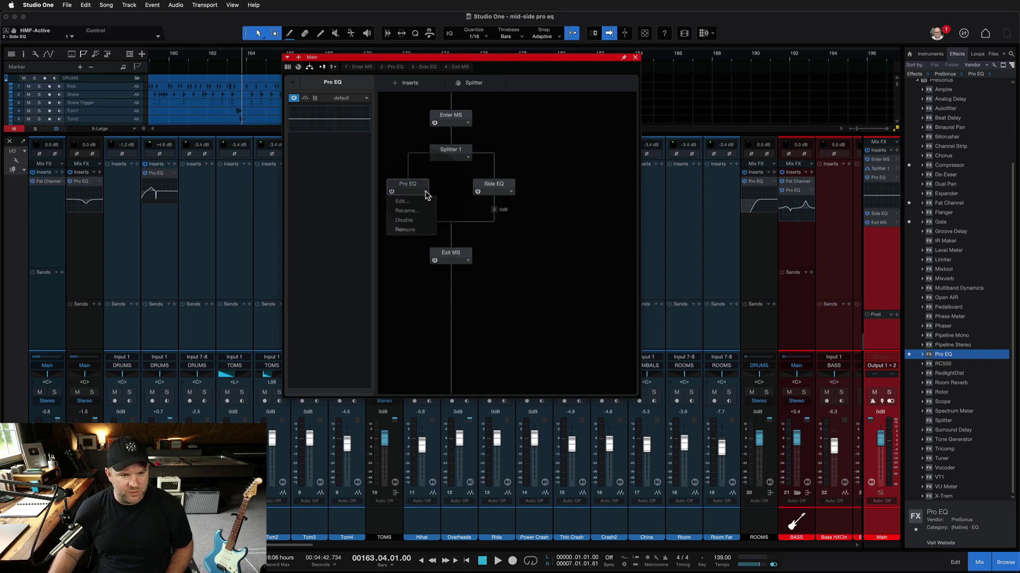
click(418, 210)
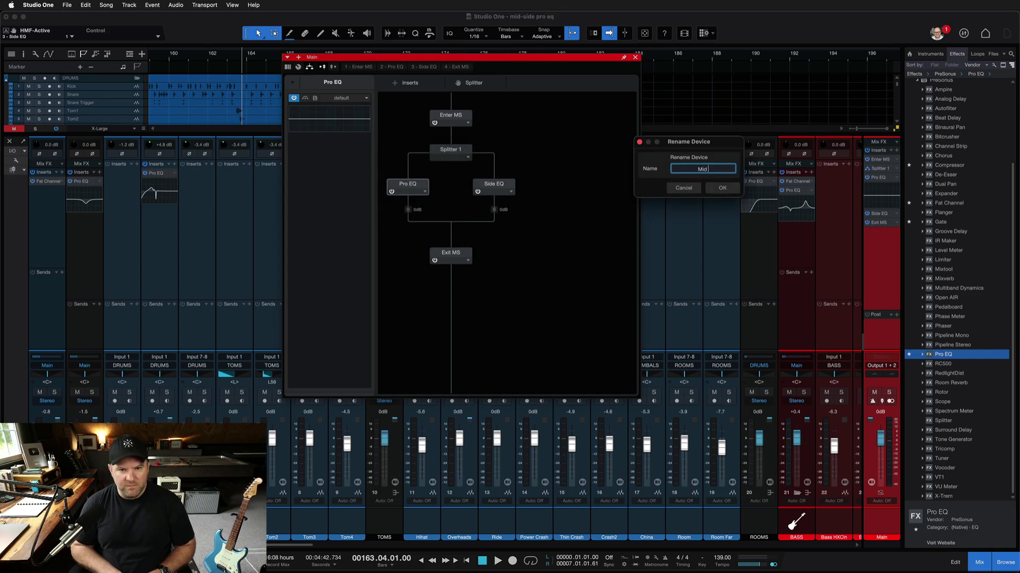
key(Return)
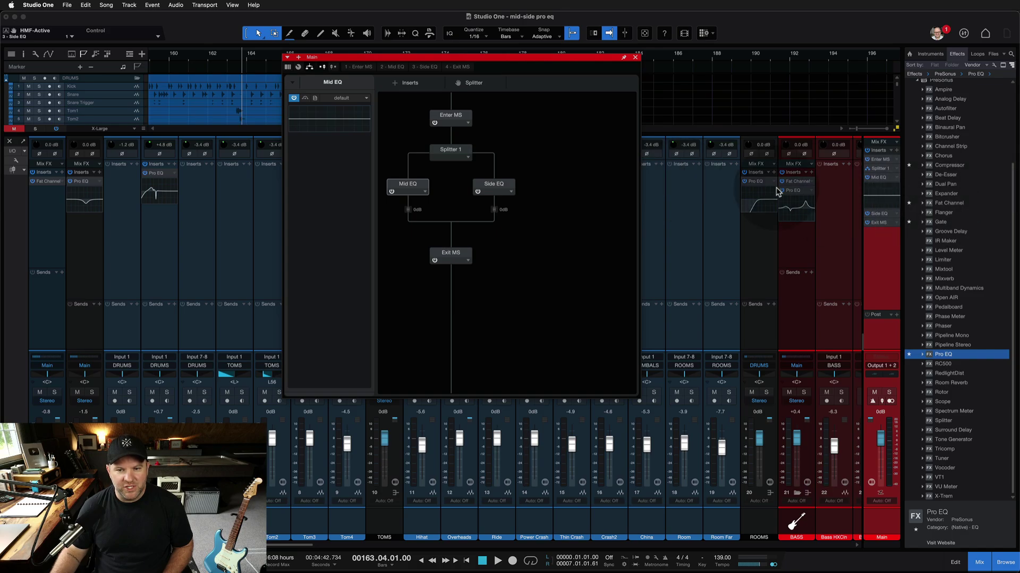
click(635, 59)
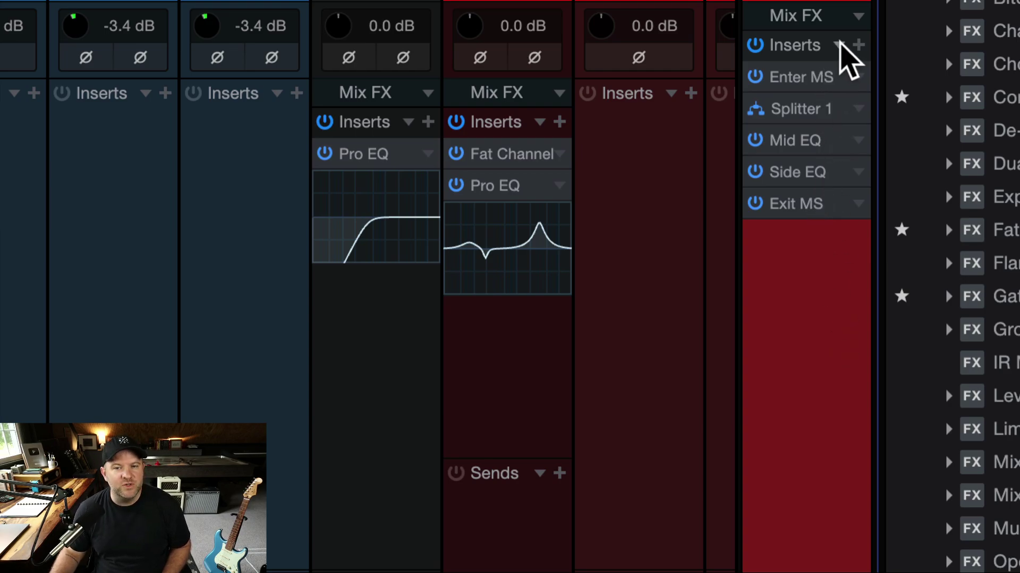
Store the Main channel's insert chain as an FX Chain preset named 'MID SIDE EQ'
click(838, 46)
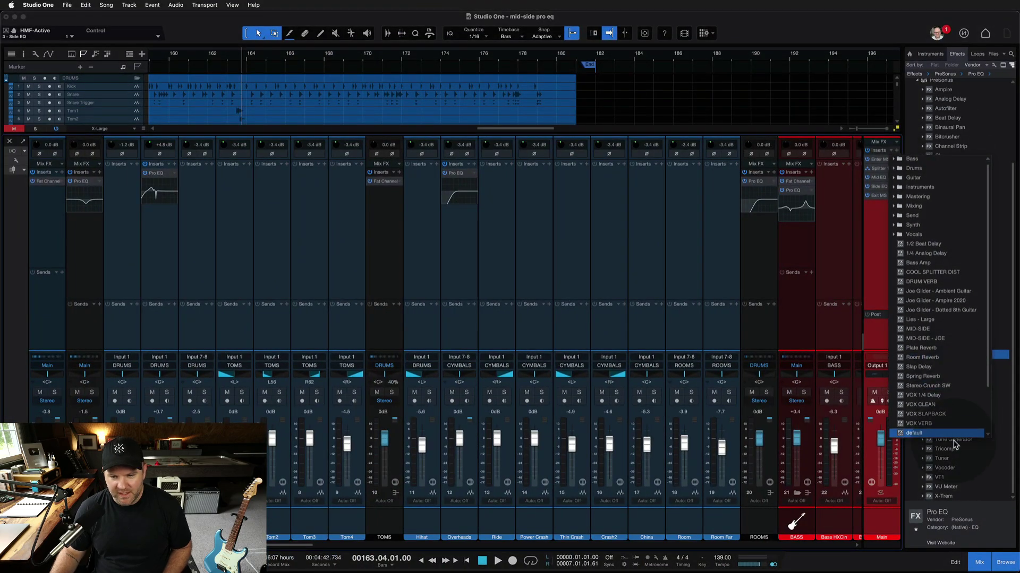
mouse_move(954, 448)
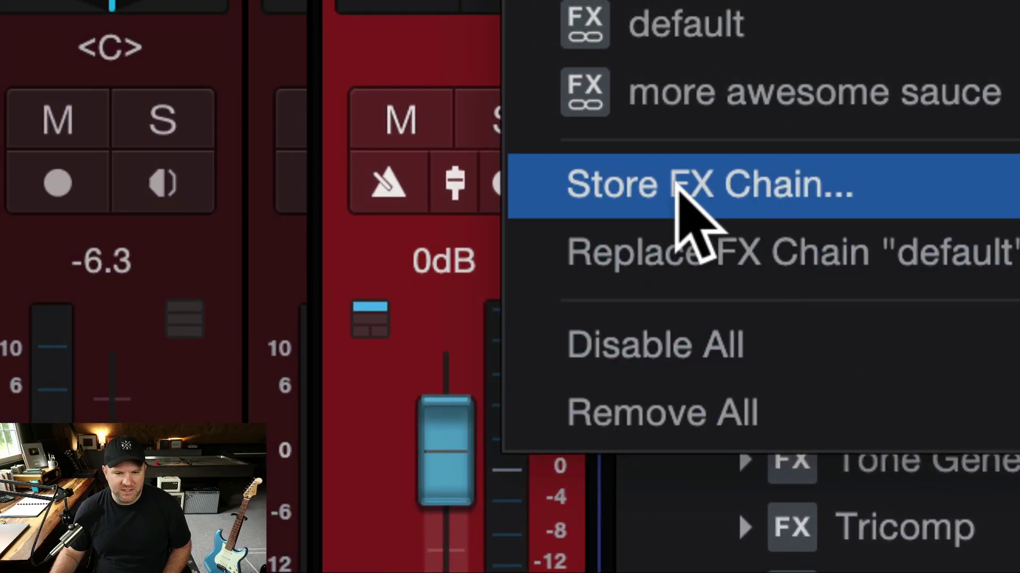
click(677, 185)
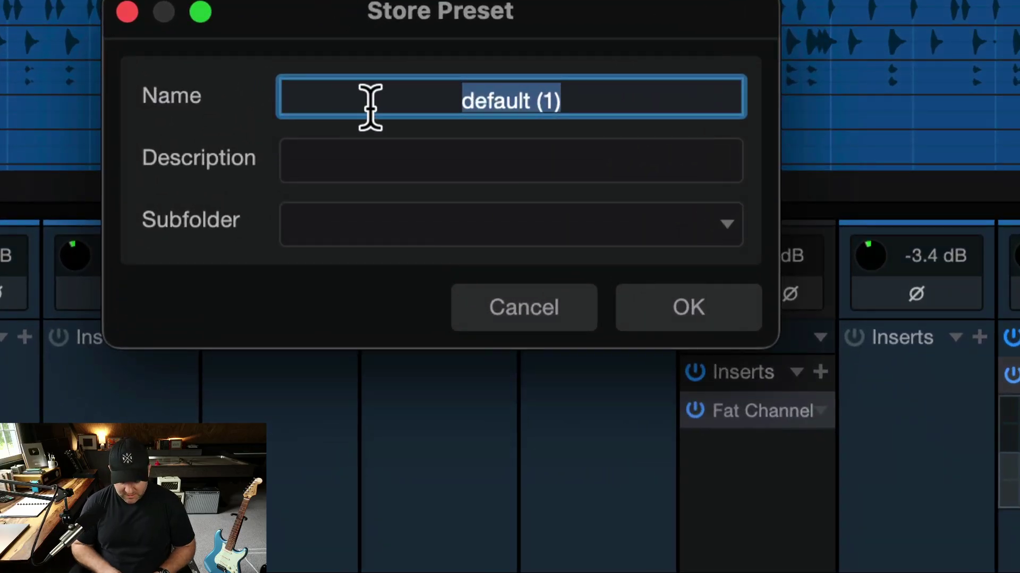
text(MID SIDE EQ)
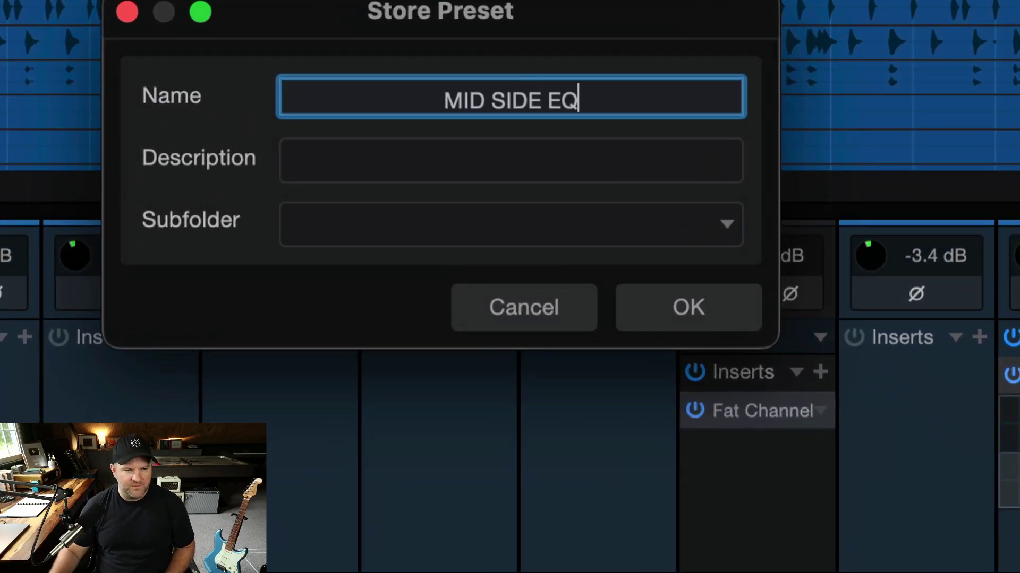
click(661, 301)
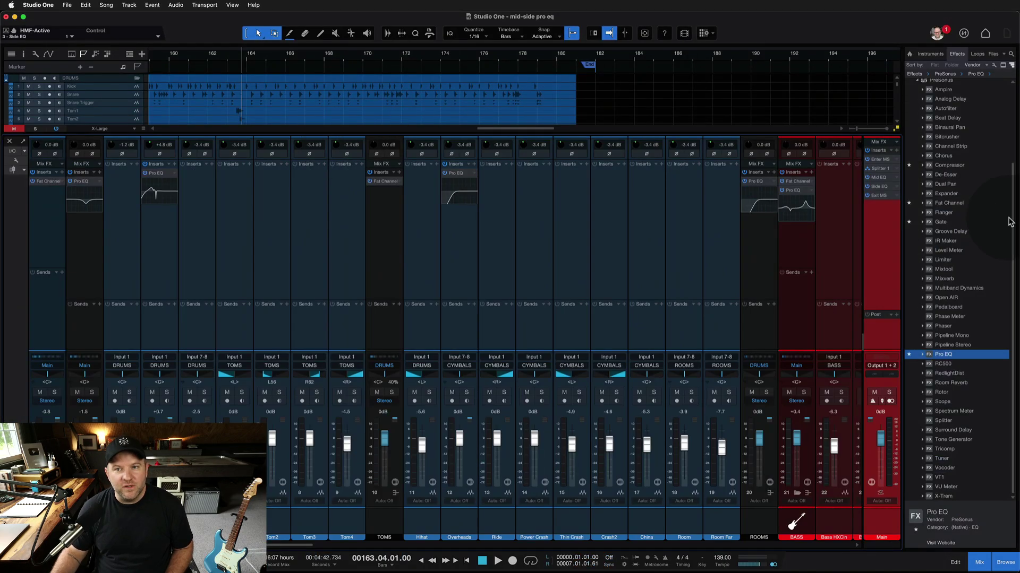
Find and select the saved MID SIDE EQ chain in the browser's FX Chains list
scroll(1000, 176, up, 5)
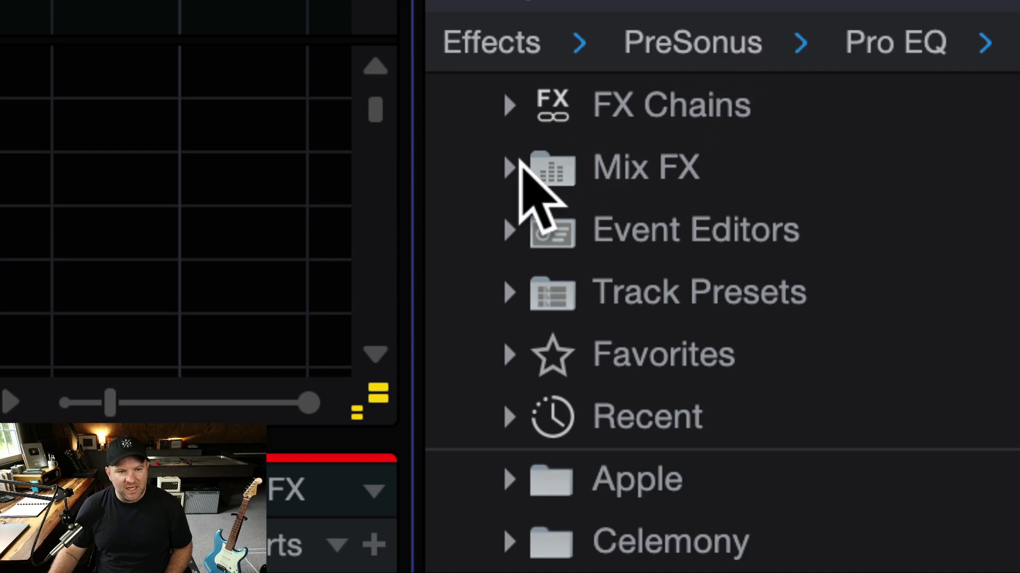
click(509, 167)
click(508, 166)
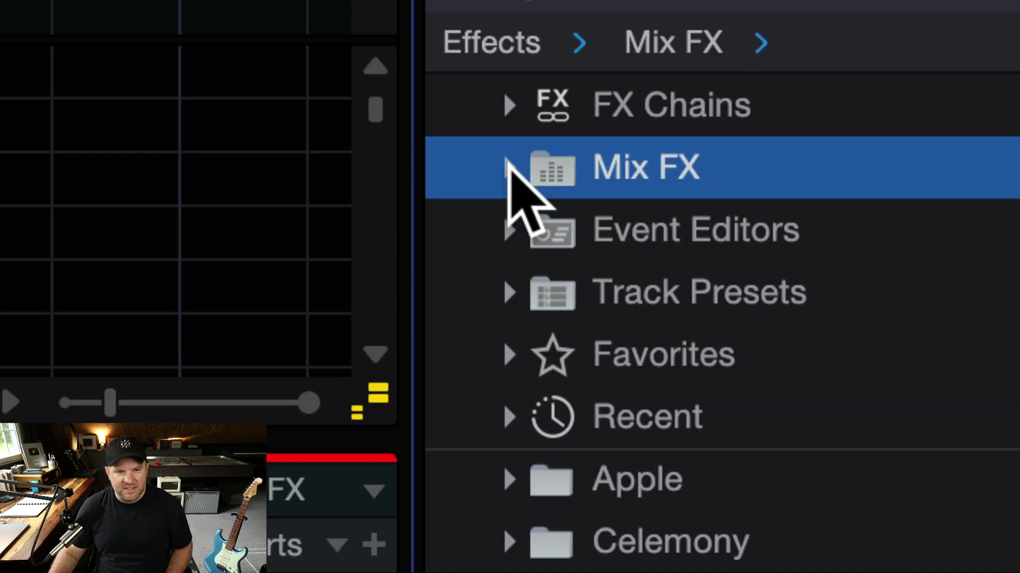
click(508, 104)
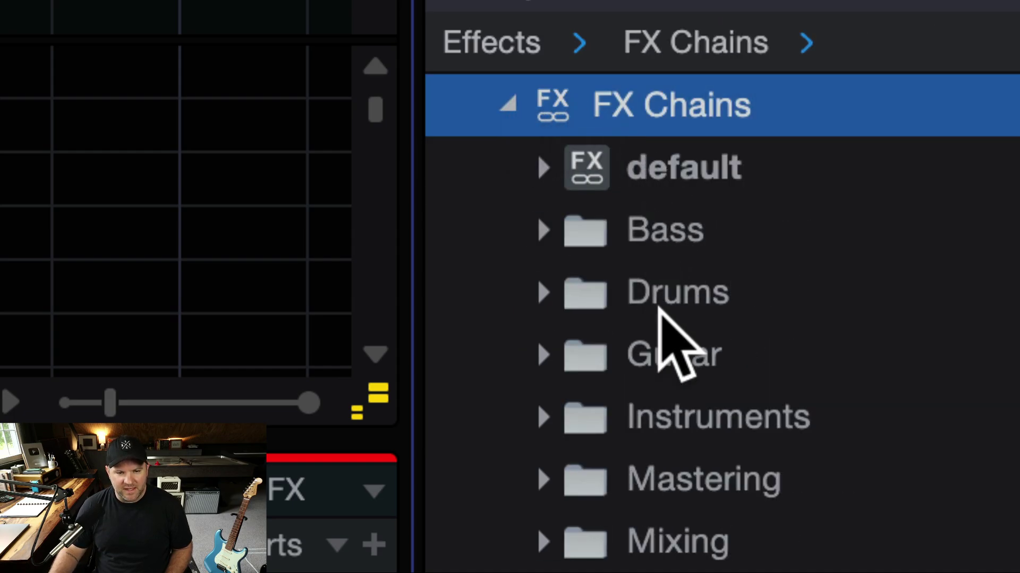
scroll(661, 319, down, 10)
scroll(661, 318, up, 2)
scroll(658, 308, down, 6)
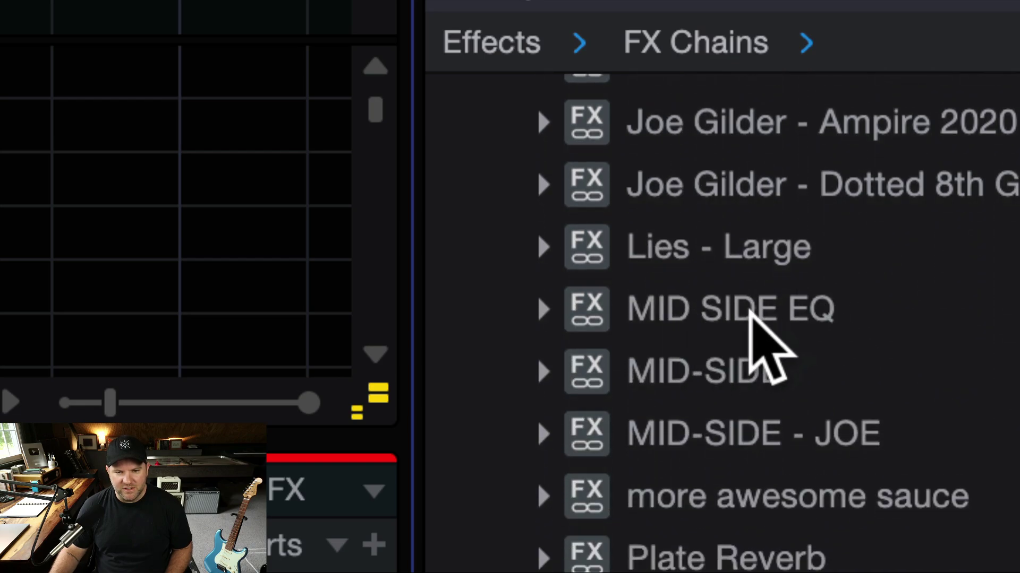
click(753, 313)
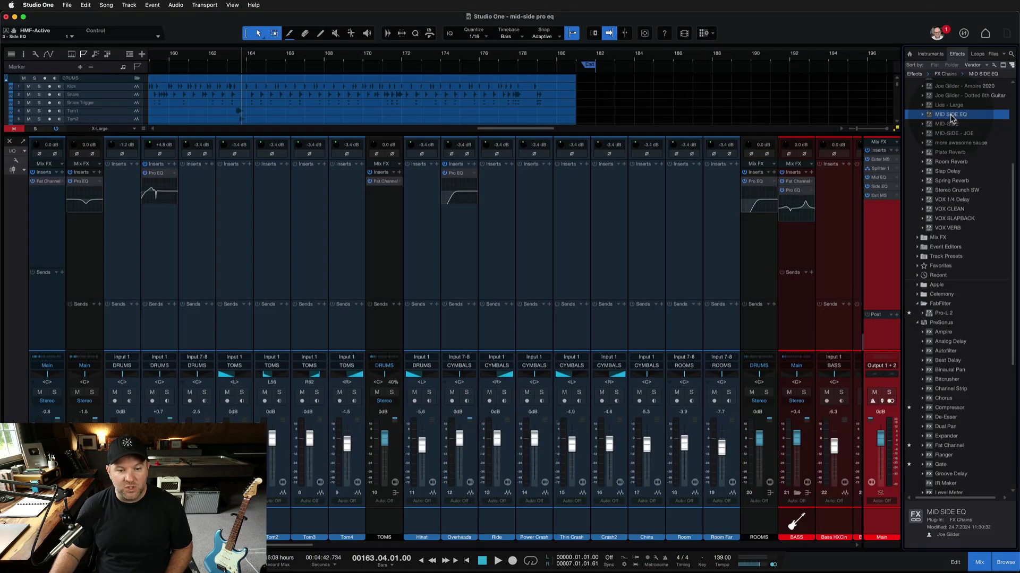
Drop MID SIDE EQ onto the Main channel, then clear all its inserts
drag(731, 311, 892, 153)
click(892, 153)
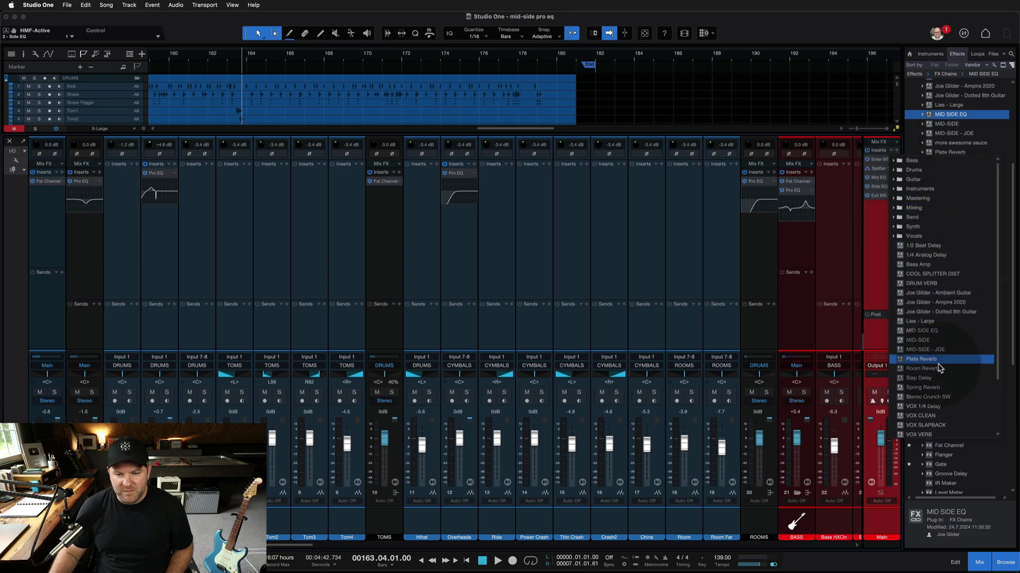
click(924, 437)
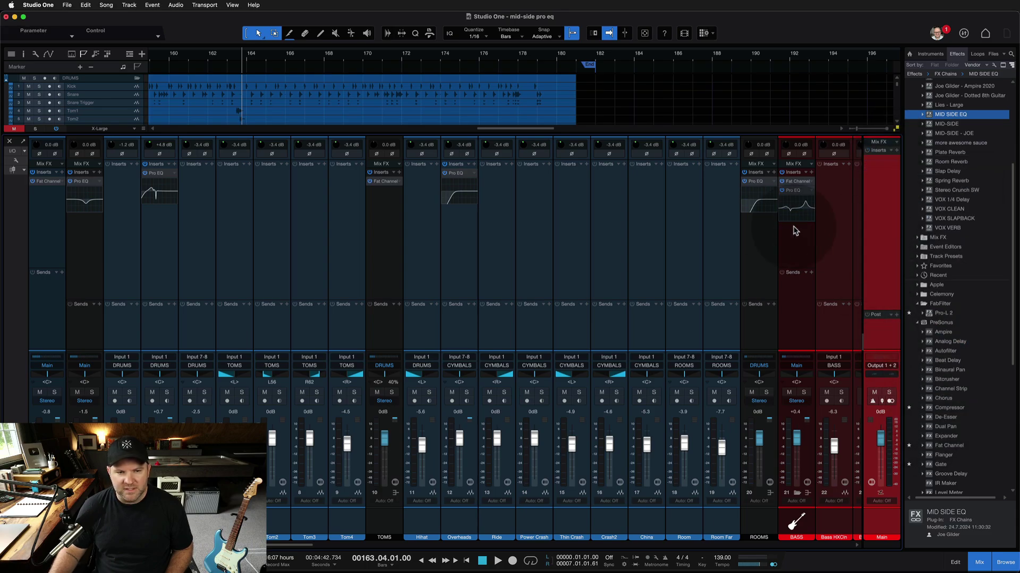
Remove the DRUMS bus's Fat Channel and load the MID SIDE EQ chain in its place
click(879, 203)
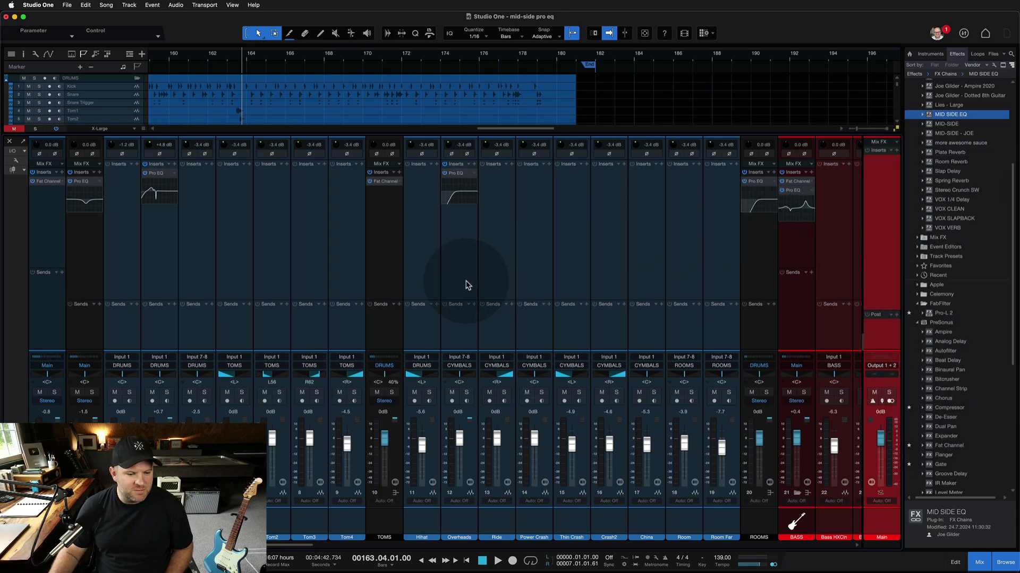
click(35, 218)
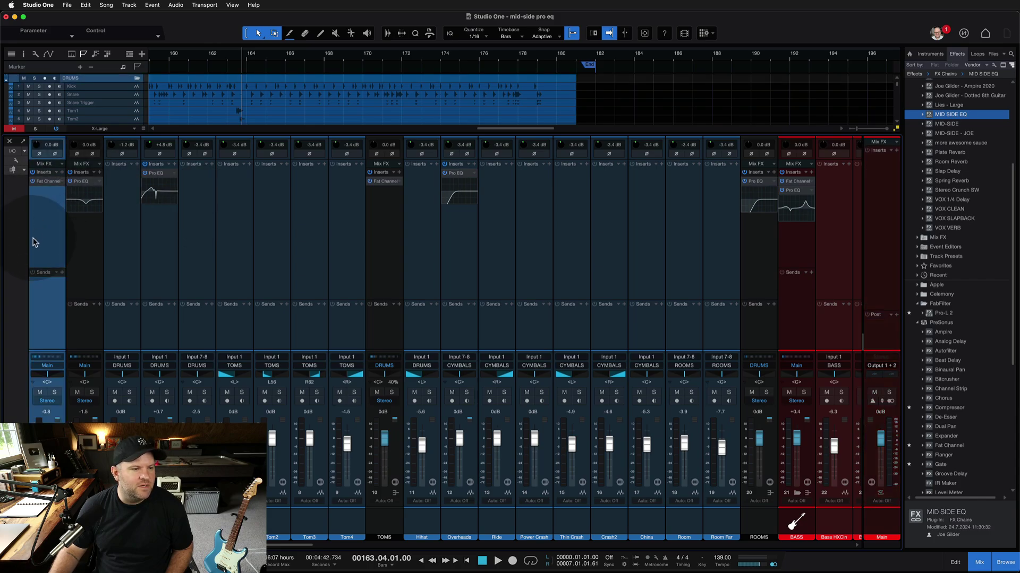
click(62, 181)
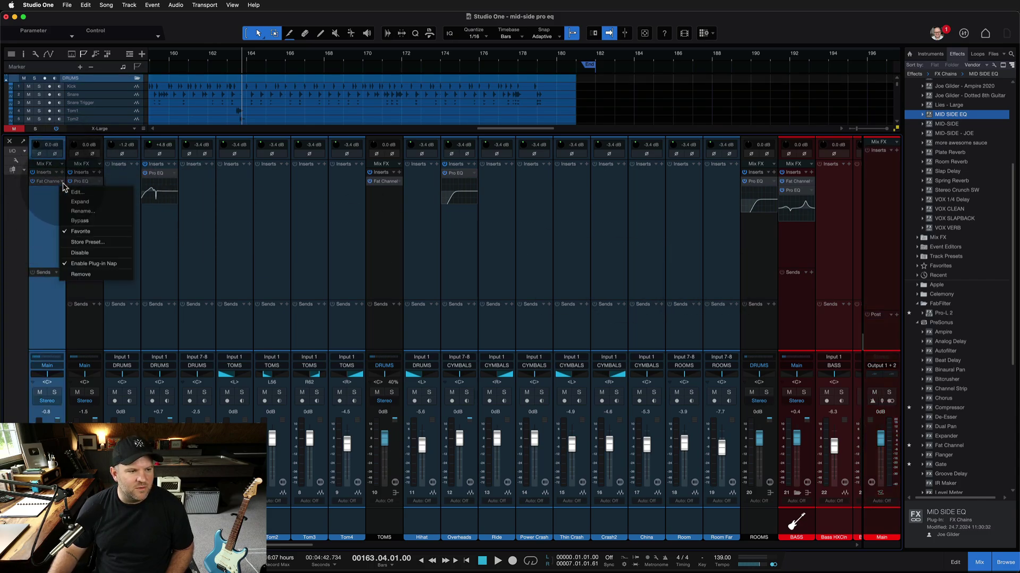
click(80, 274)
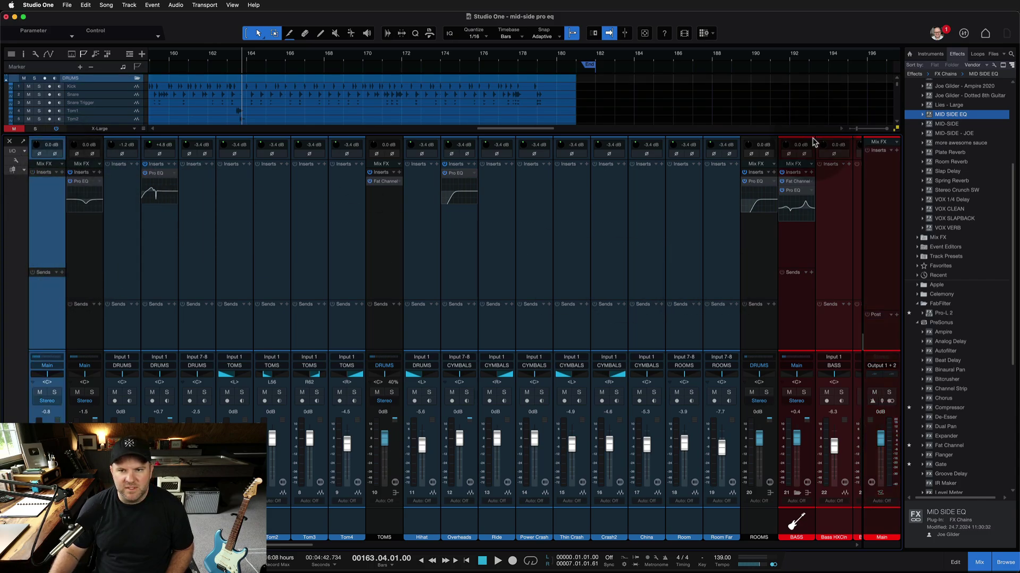
drag(951, 120, 38, 199)
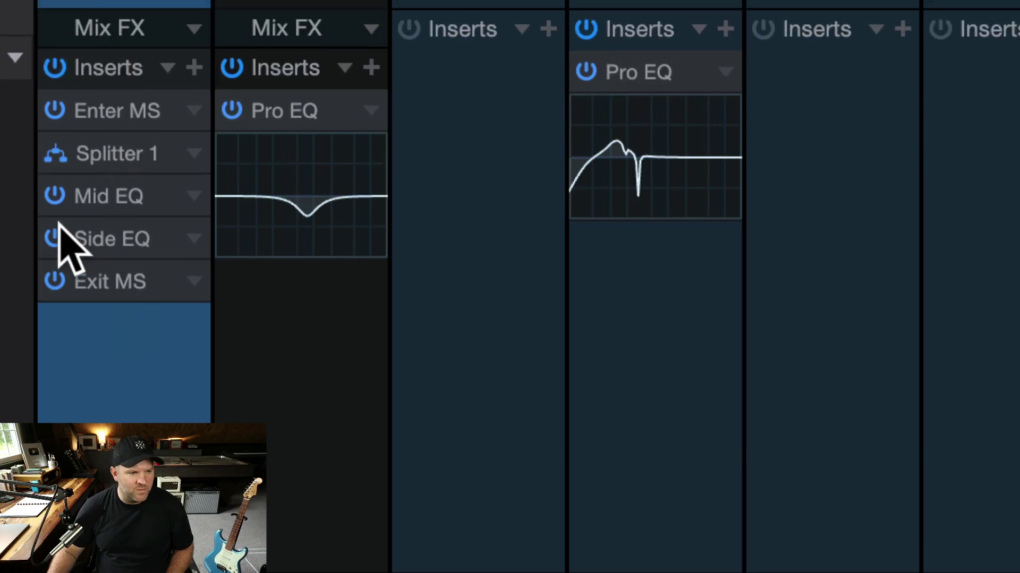
click(109, 239)
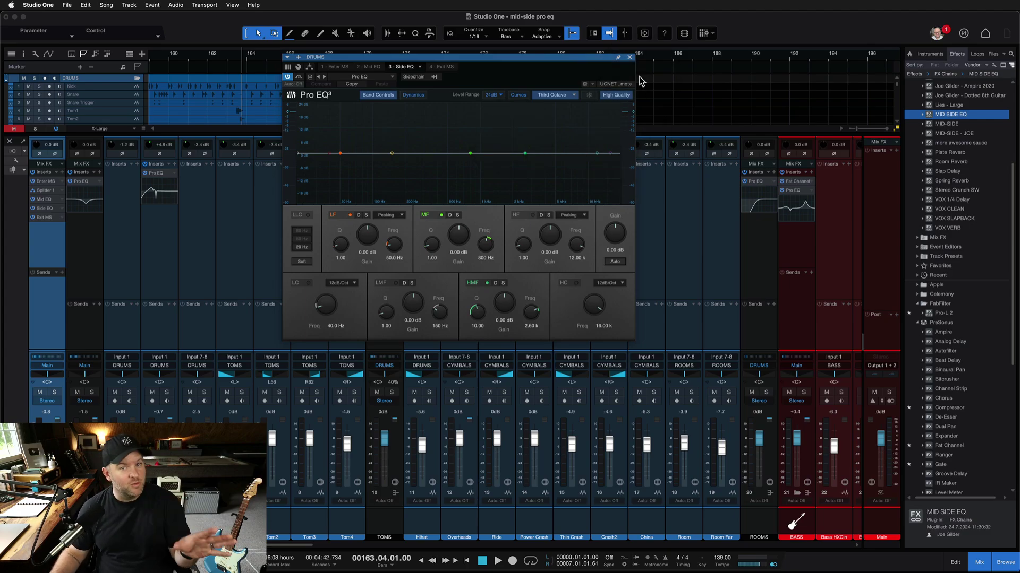
click(629, 58)
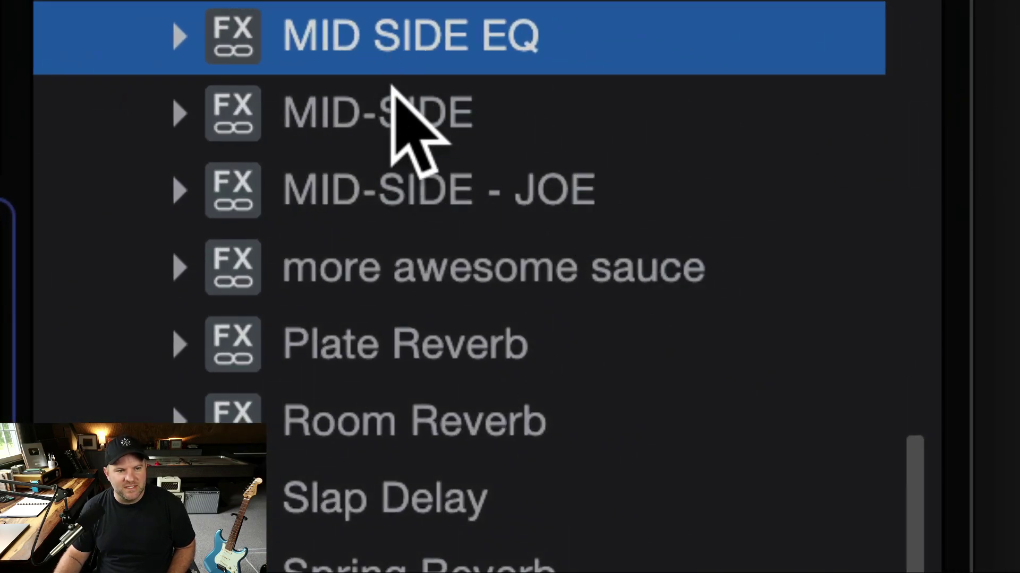
Compare the saved mid-side FX chains in the browser
click(392, 95)
click(393, 182)
click(389, 96)
click(382, 33)
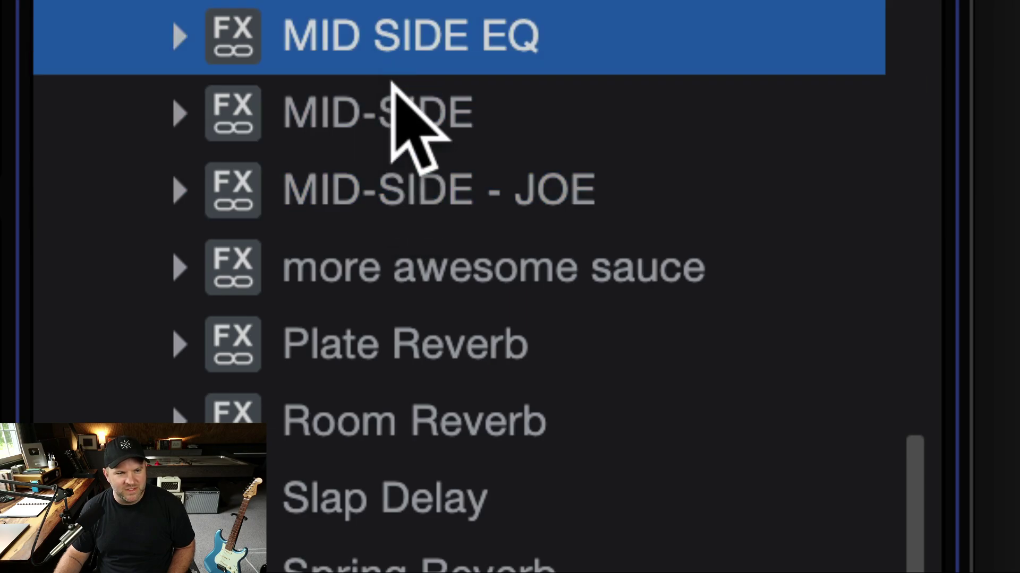
click(392, 87)
click(392, 159)
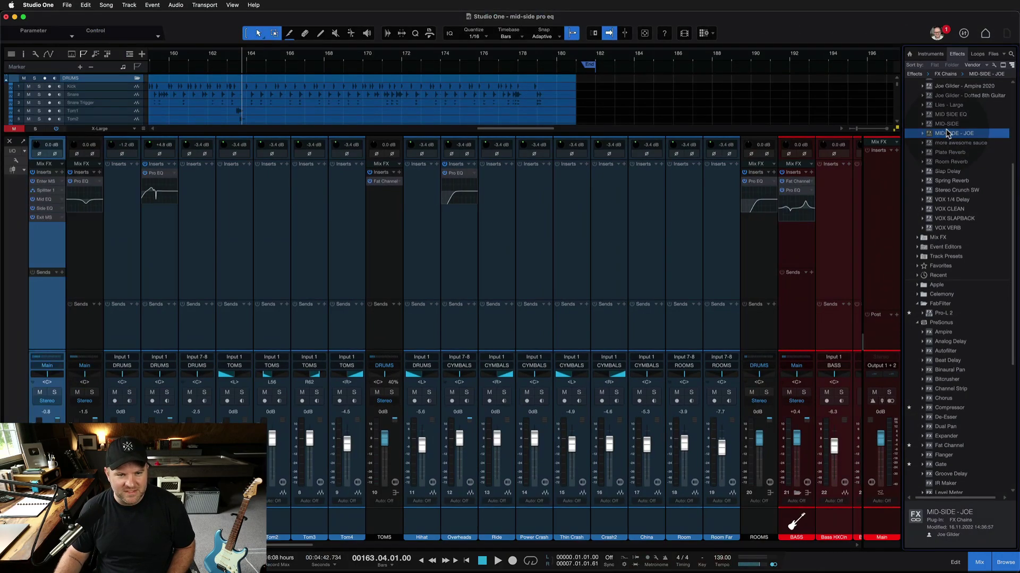
Open the DRUMS bus Splitter 1 routing view, enlarged to show Enter MS through Exit MS
click(647, 206)
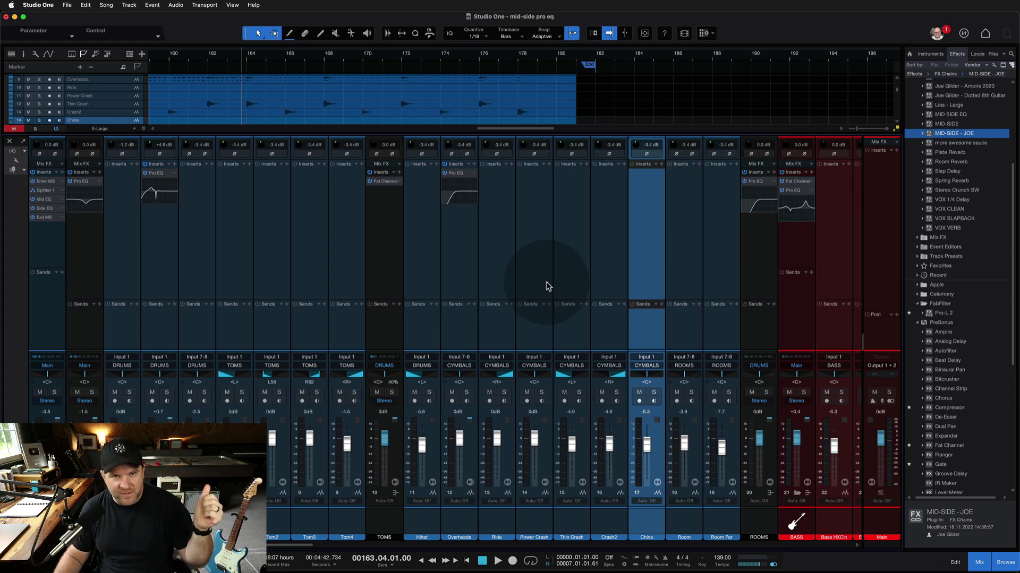
click(46, 190)
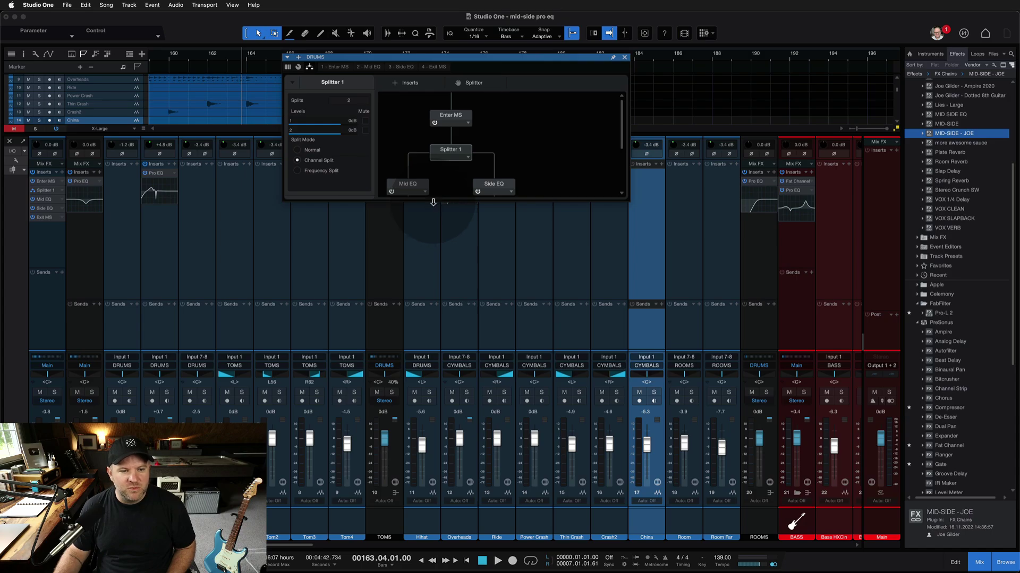
drag(433, 202, 430, 340)
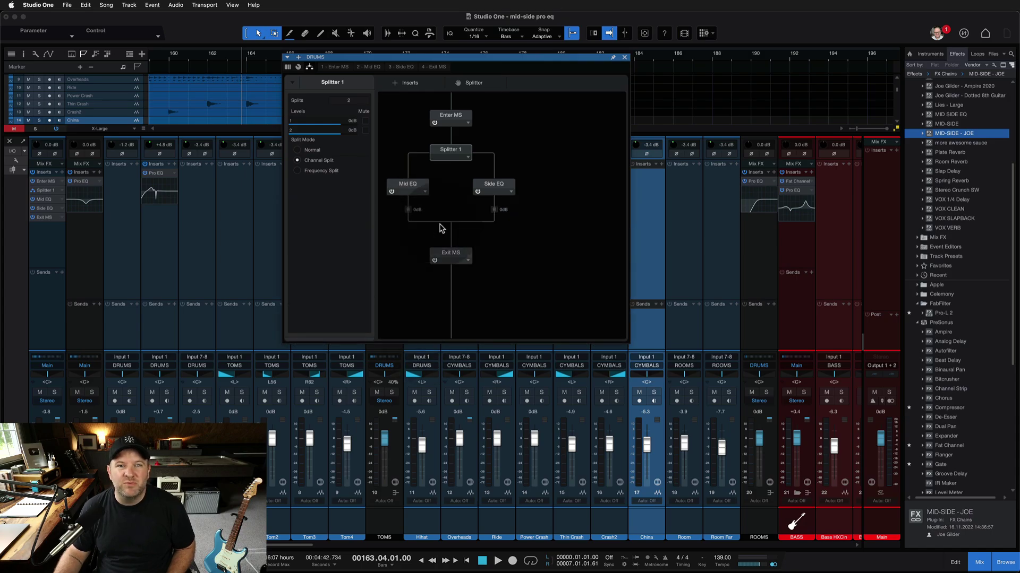